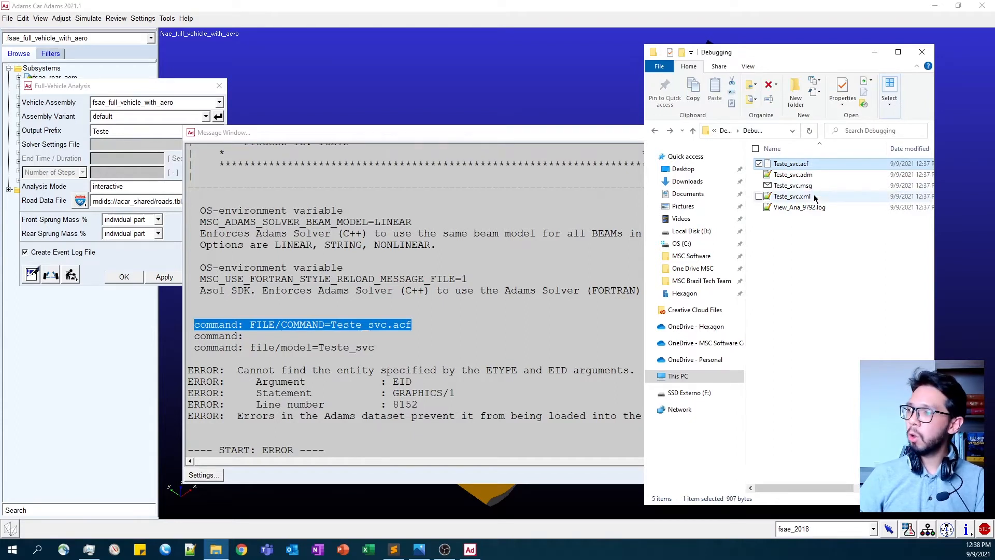
- Switch to Sublime Text and open Teste_svc.acf from the Debugging folder
left_click(394, 550)
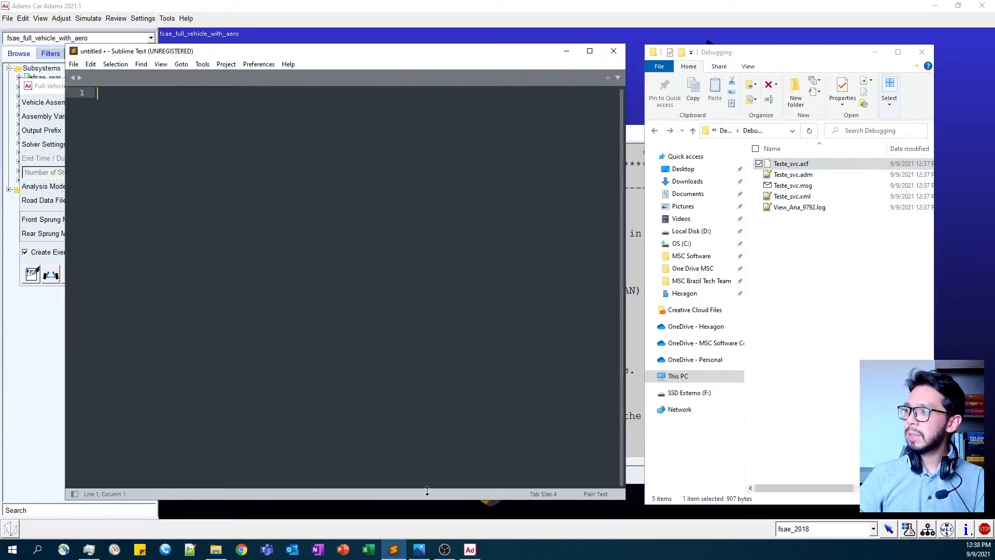
left_click(796, 168)
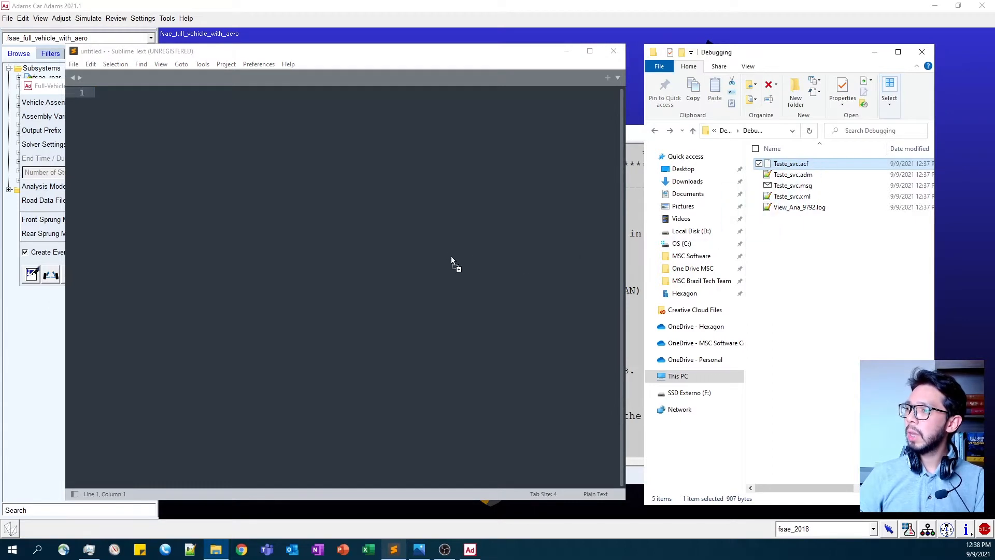
left_click_drag(450, 256, 451, 256)
- Examine the model file reference, the XML file string and the control routine lines in Teste_svc.acf
left_click(100, 103)
left_click_drag(99, 103, 195, 103)
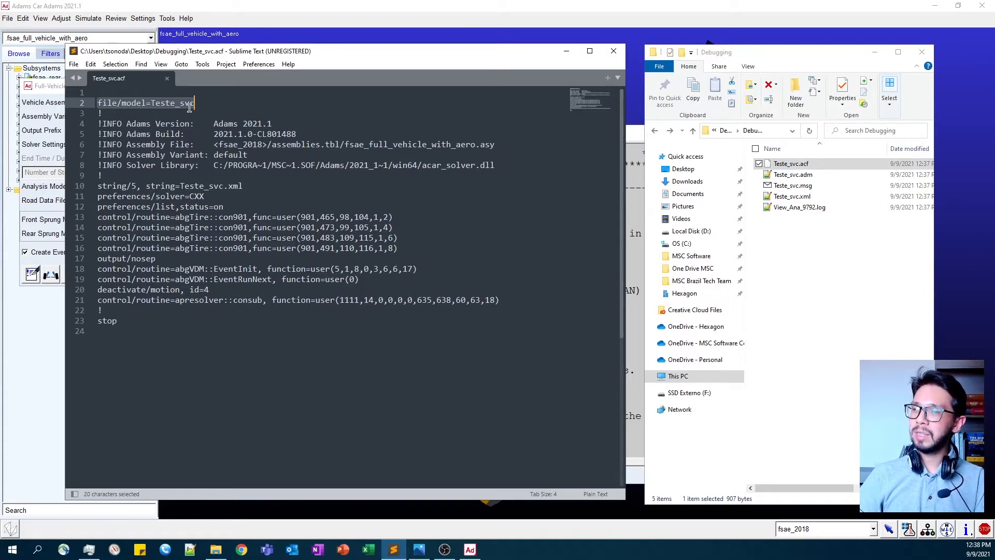
left_click(814, 176)
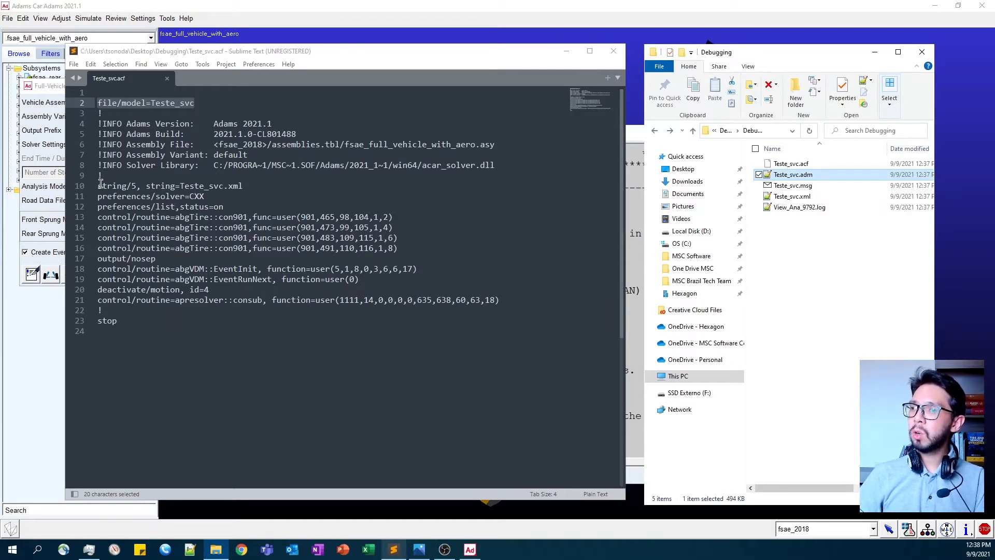
left_click_drag(179, 186, 242, 186)
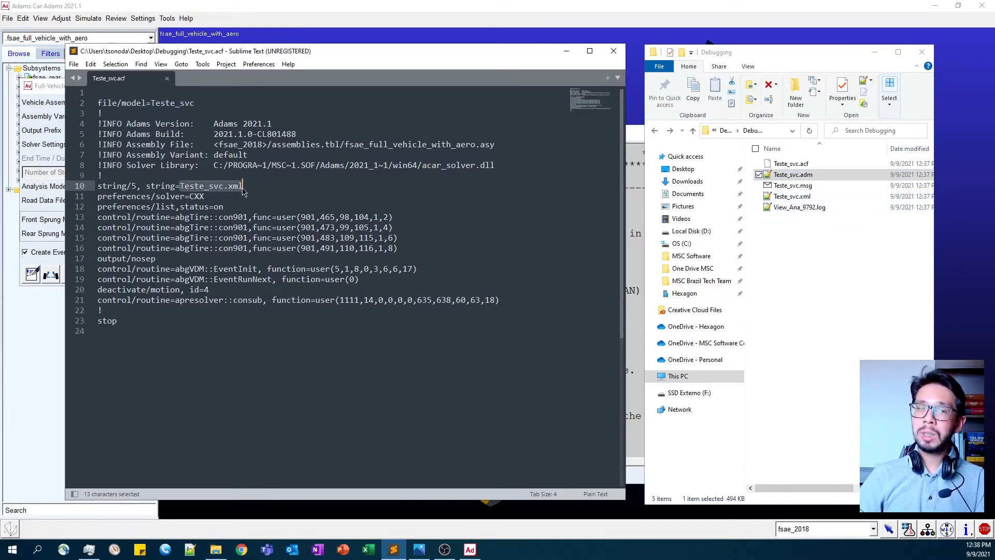
left_click_drag(98, 217, 499, 301)
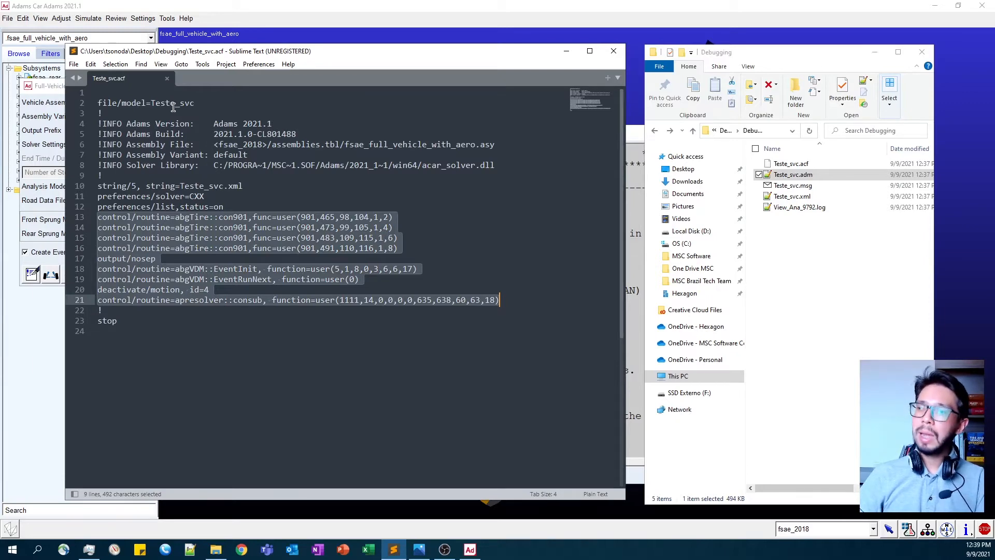
- Switch to the Adams Car message window and examine the model loading error, including its argument, statement and line number
left_click(635, 133)
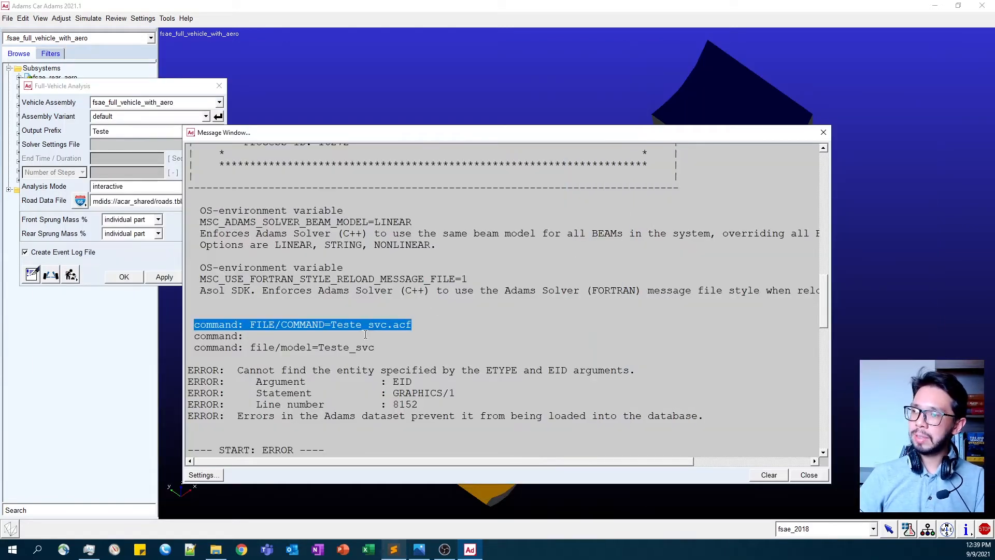
left_click_drag(250, 348, 378, 350)
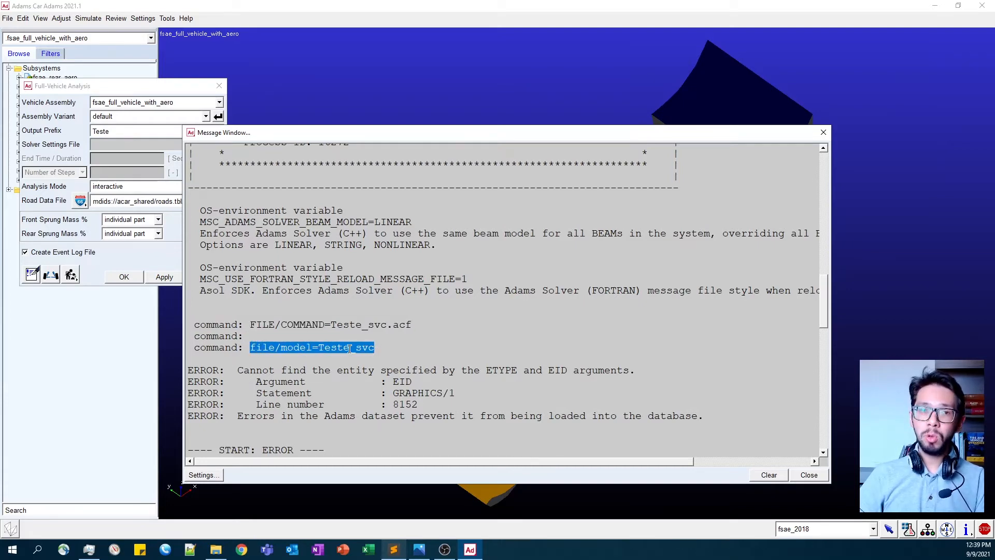
scroll(350, 347, "down", 1)
scroll(365, 311, "down", 1)
double_click(200, 288)
scroll(285, 321, "down", 1)
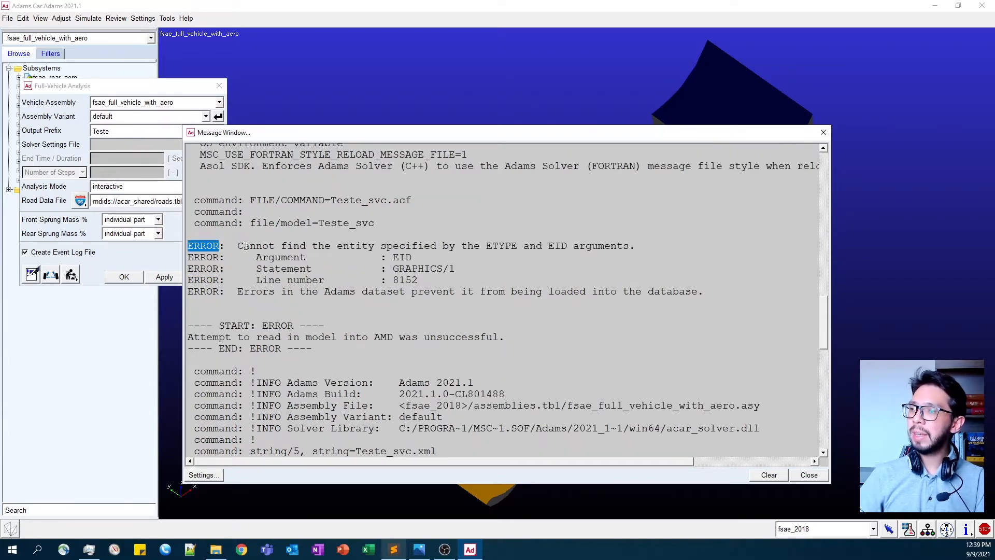
left_click_drag(238, 246, 569, 247)
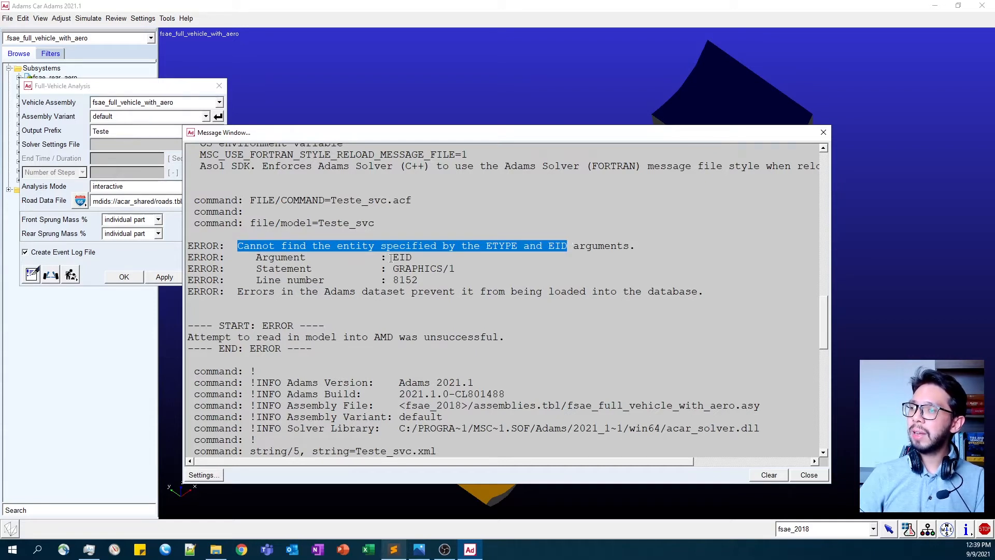
left_click_drag(394, 268, 456, 267)
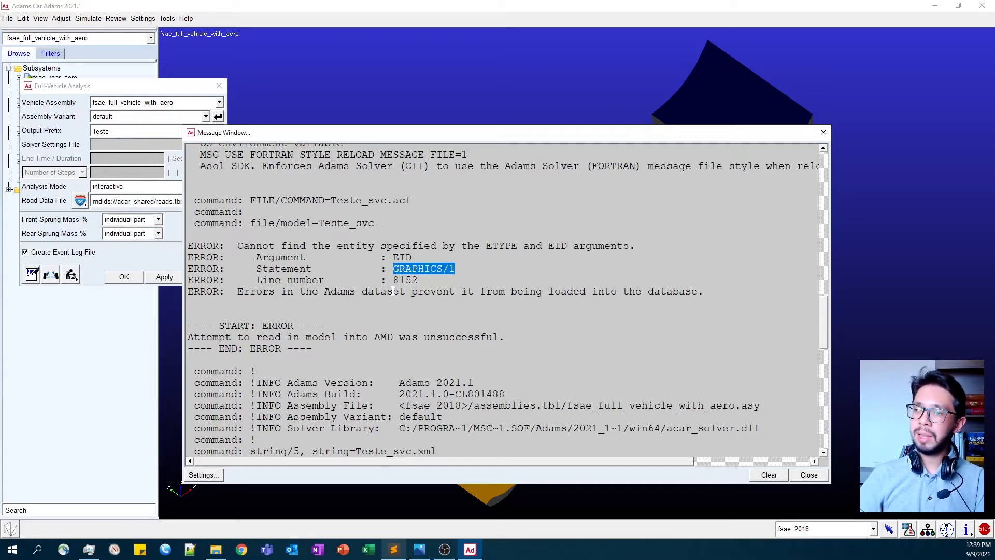
left_click_drag(256, 280, 412, 280)
left_click(405, 269)
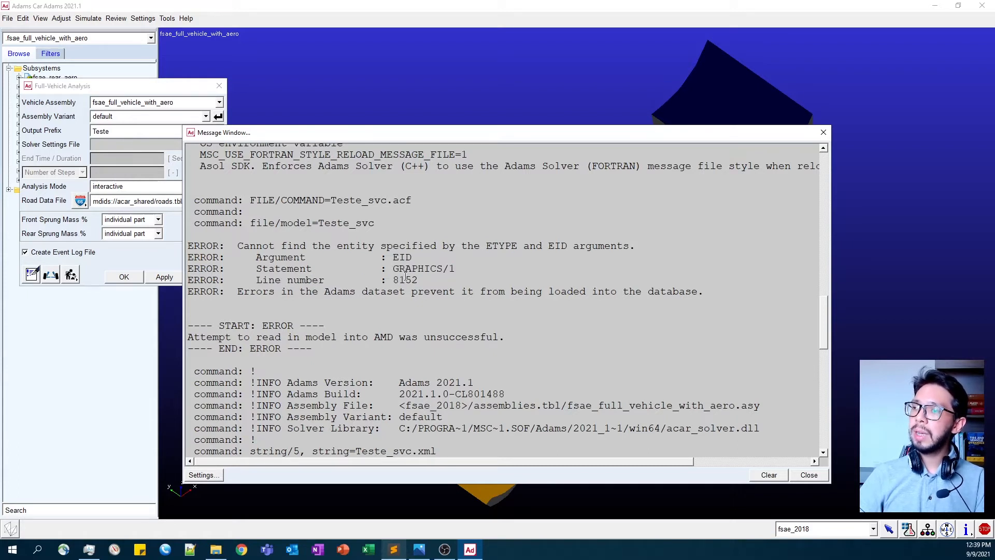
double_click(404, 280)
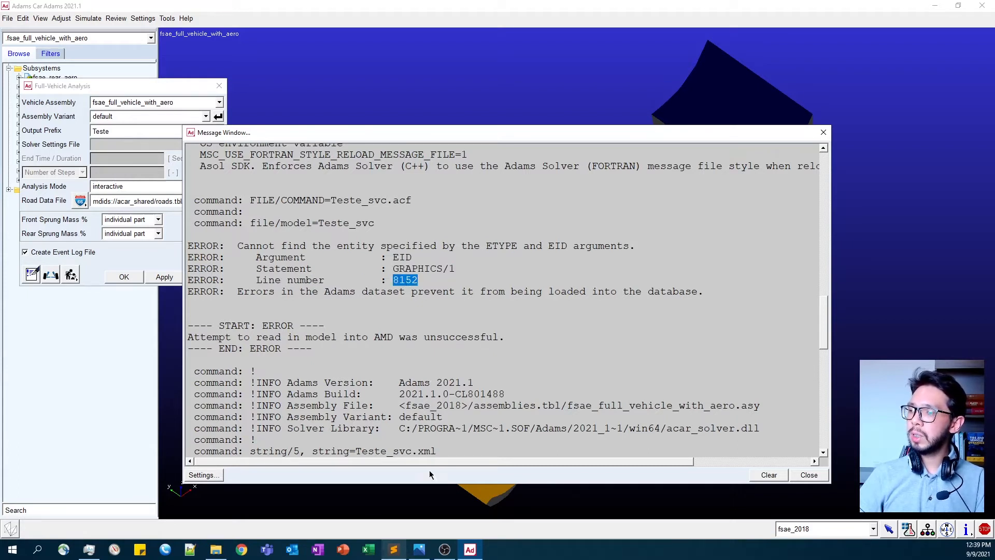
- Switch to Sublime Text and open Teste_svc.adm from the Debugging folder
left_click(394, 549)
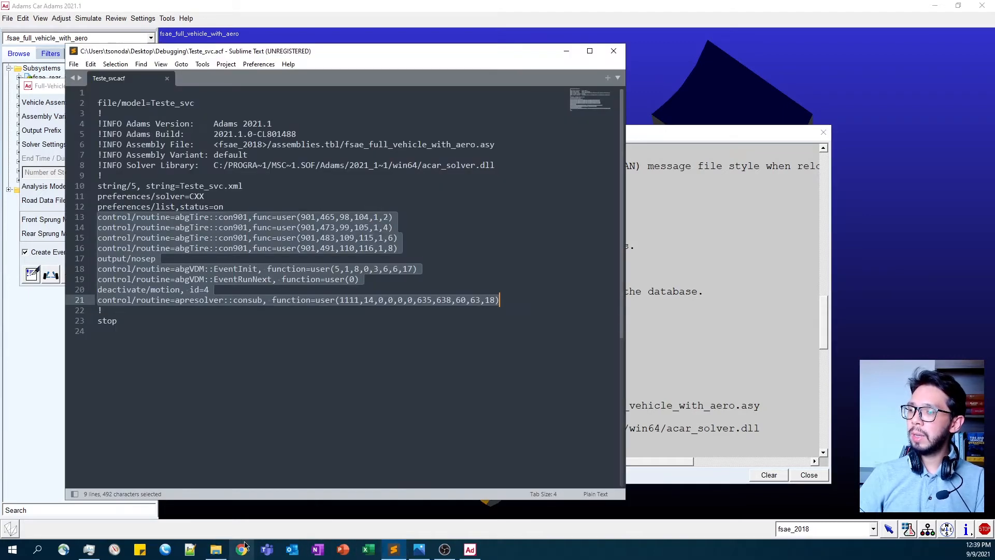
left_click(216, 549)
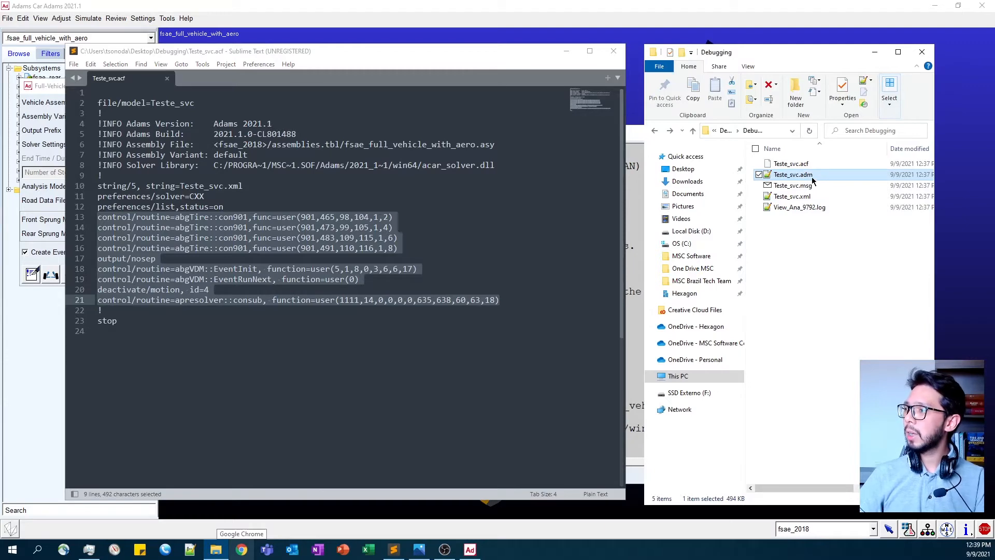
left_click_drag(805, 181, 528, 251)
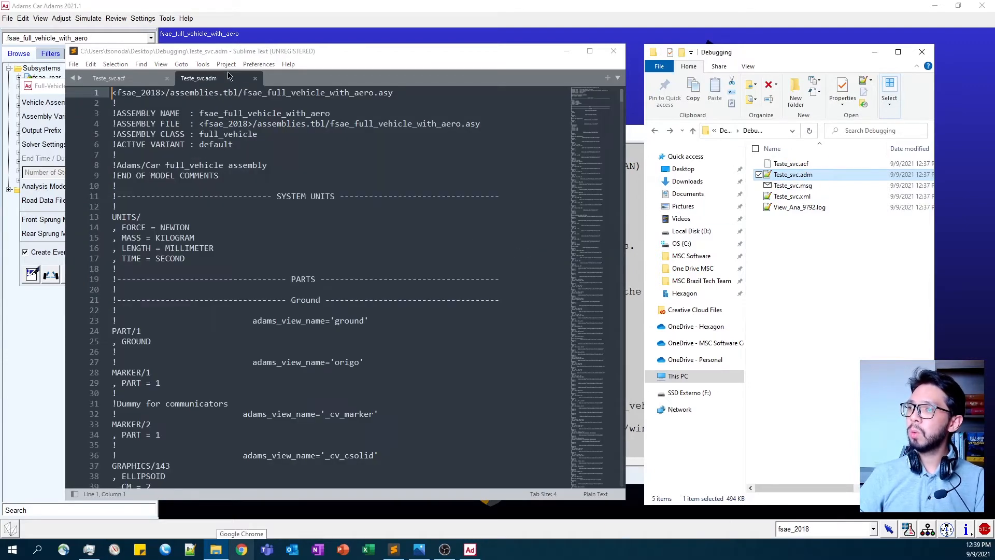
- Recheck the error's line number in the Adams Car message window and go to line 8152 of Teste_svc.adm in Sublime Text
left_click(303, 514)
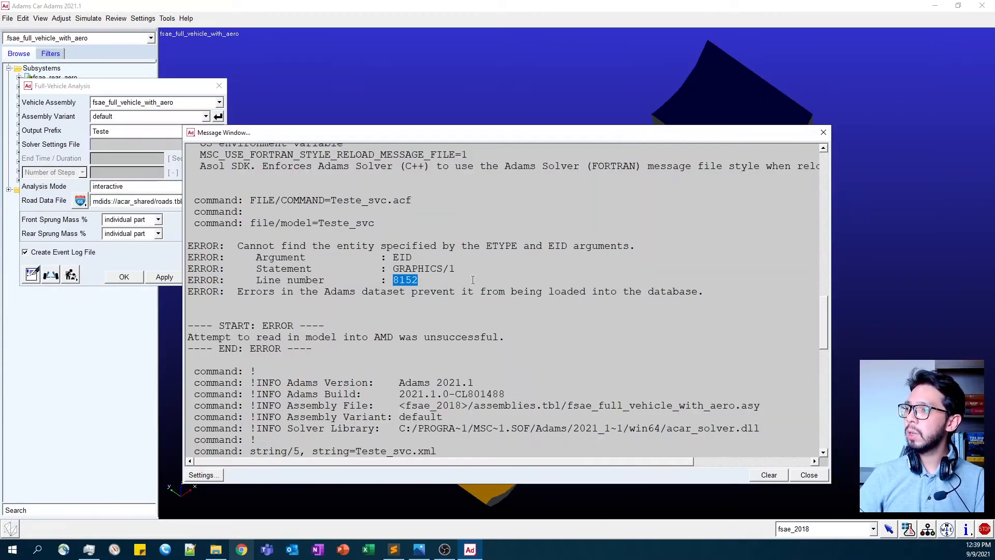
left_click(394, 549)
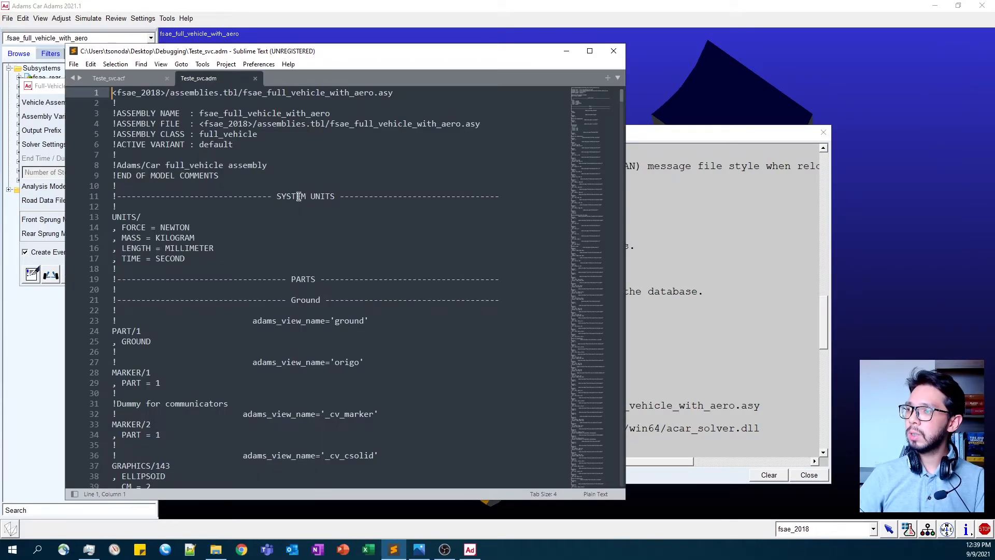
left_click(181, 64)
left_click(207, 136)
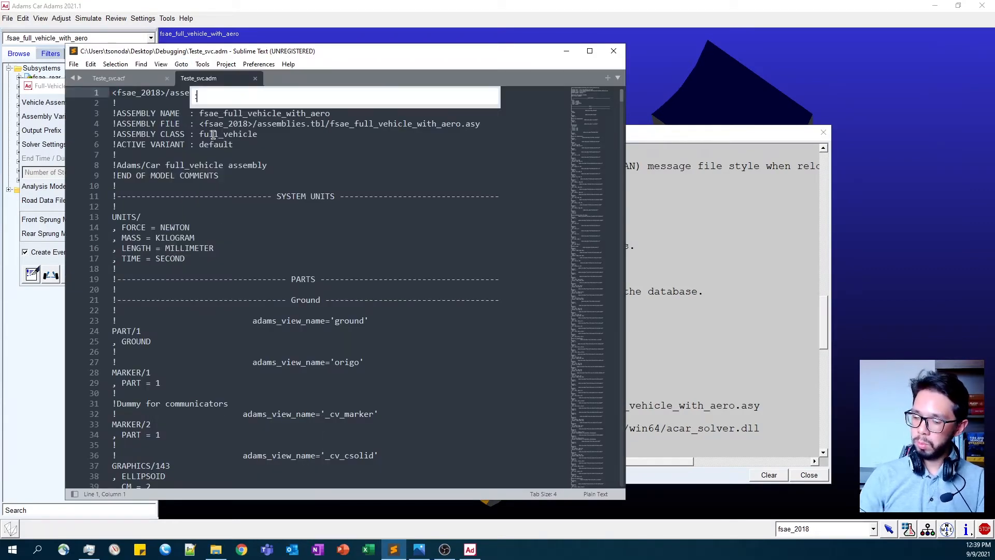
type("8152")
key("Return")
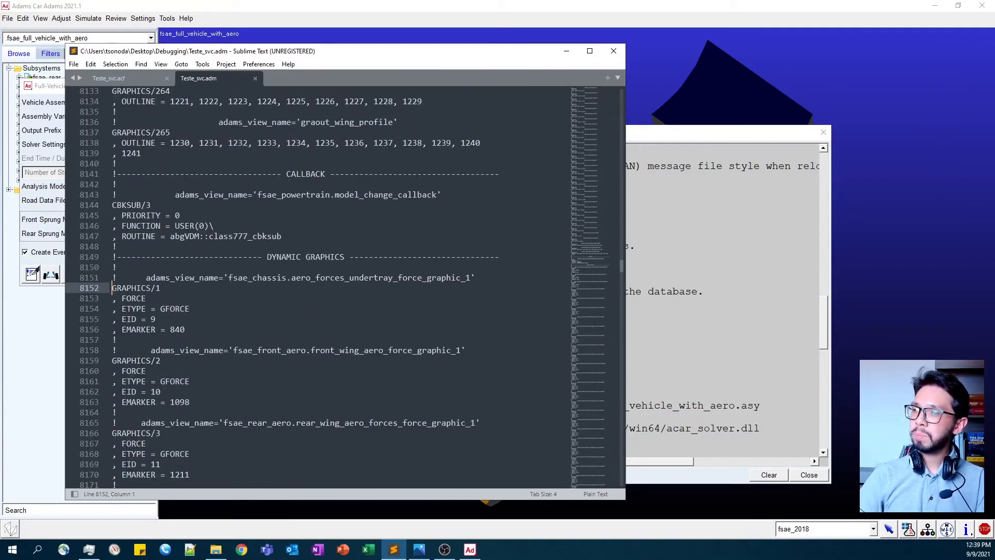
- Examine the GRAPHICS/1 definition, its ETYPE, EID and EMARKER arguments, and the subsystem and force named in the comment above it
left_click_drag(113, 287, 161, 288)
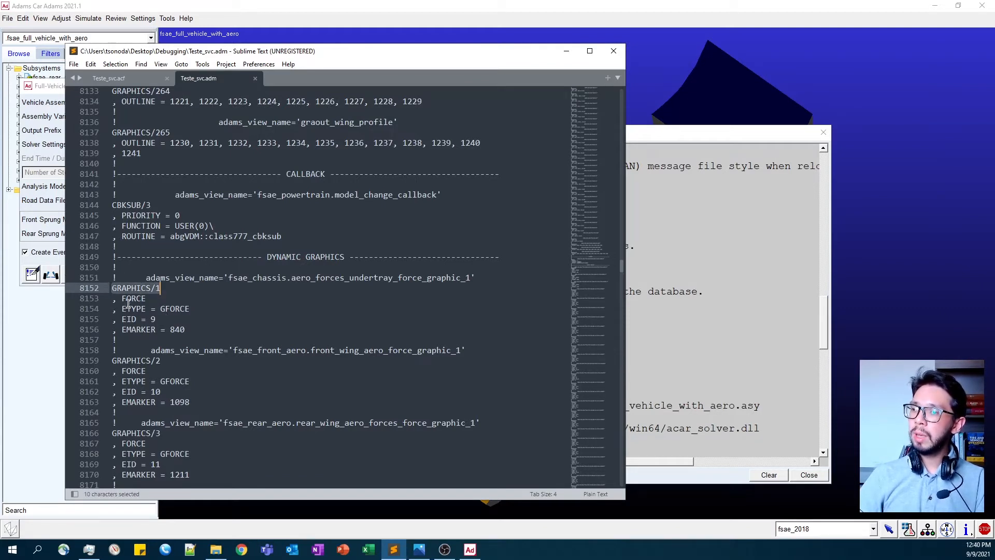
left_click_drag(122, 307, 142, 320)
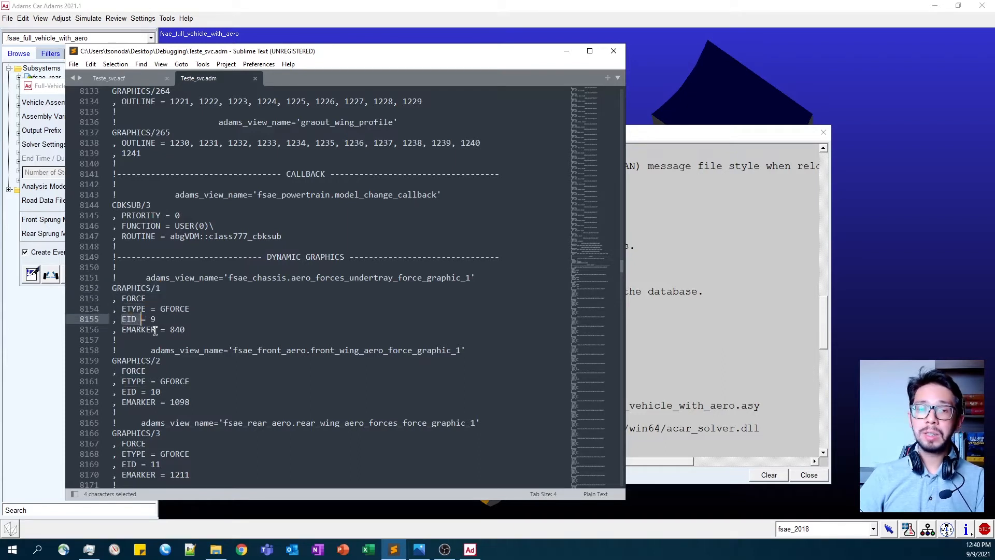
left_click(199, 327)
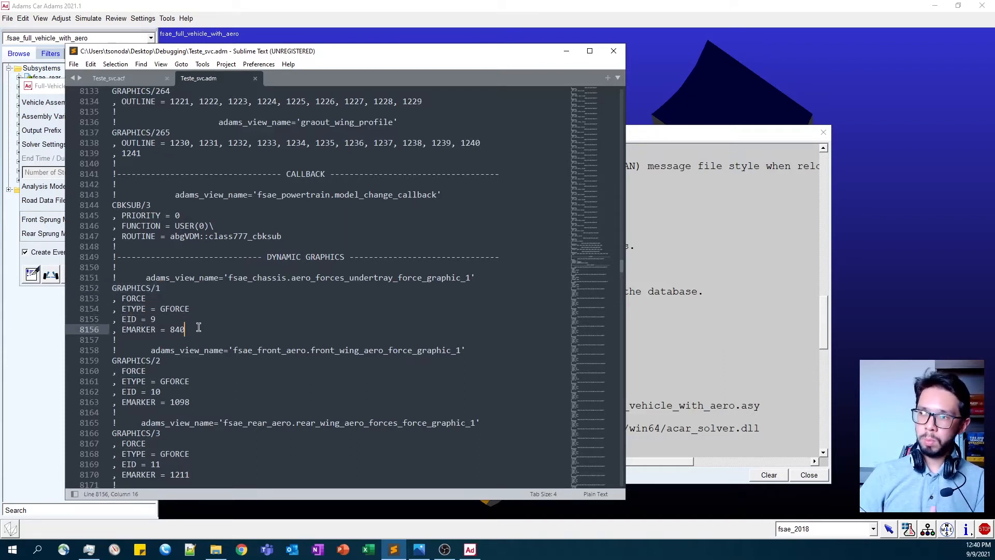
left_click_drag(188, 328, 110, 287)
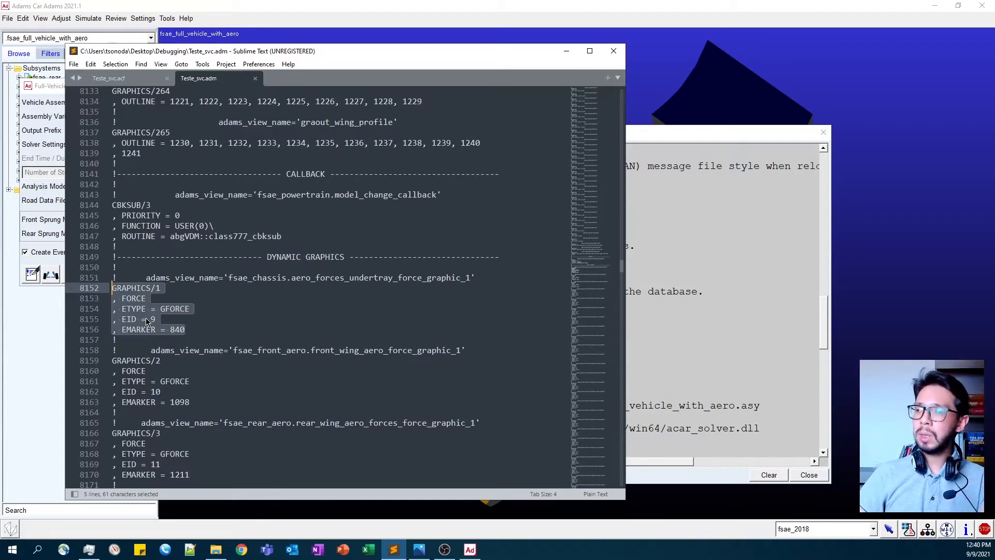
left_click(194, 331)
left_click_drag(164, 288, 108, 286)
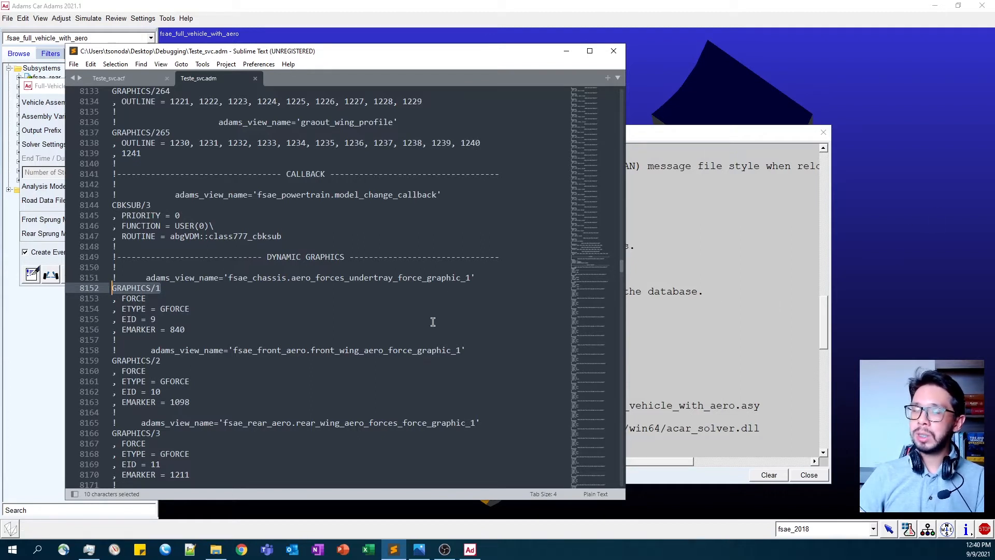
left_click(191, 288)
left_click_drag(291, 279, 394, 280)
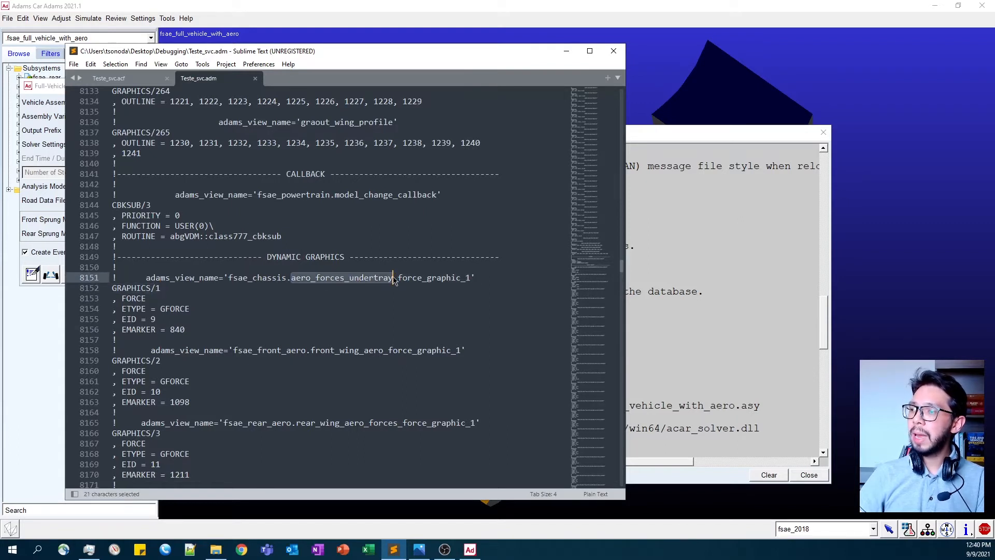
double_click(274, 282)
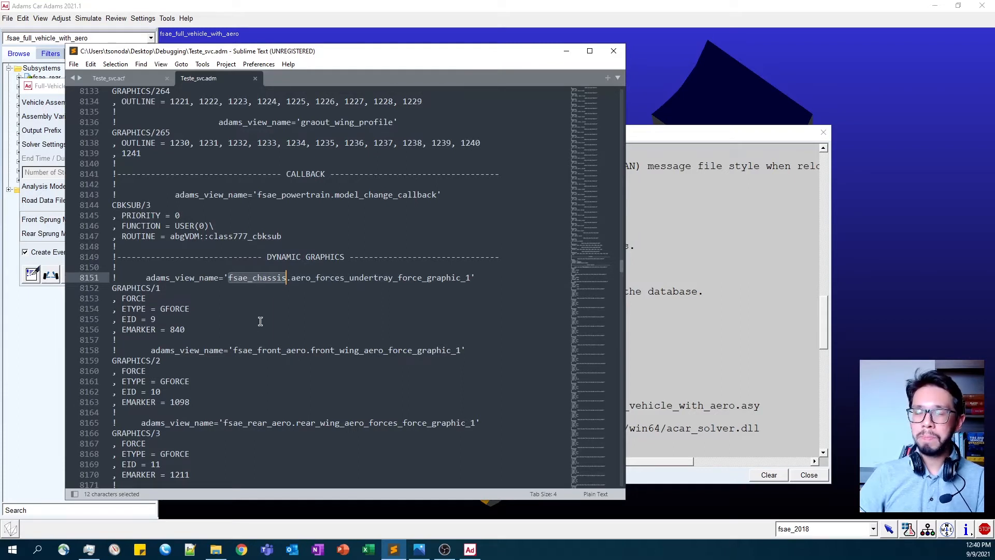
- Comment out the whole GRAPHICS/1 definition on lines 8152 to 8156 with an exclamation mark at the start of each line
left_click(223, 331)
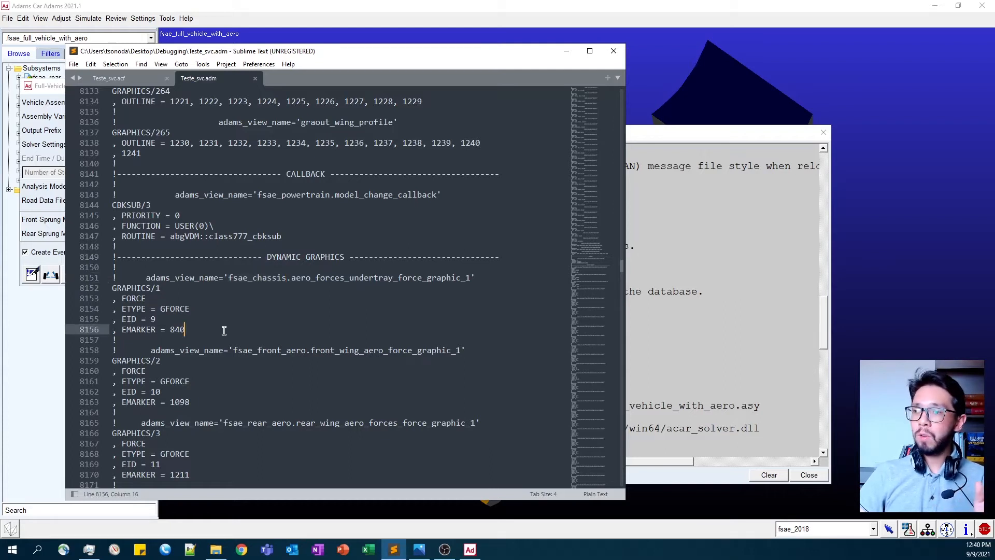
key("Home")
type("!")
key("Up")
key("Home")
type("!")
key("Up")
key("Home")
type("!")
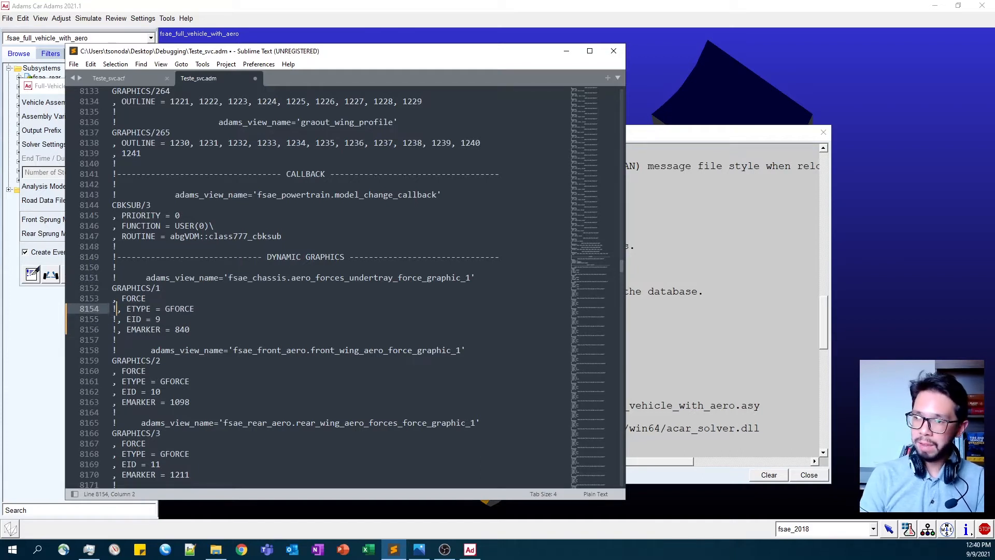
key("Up")
key("Home")
type("!")
key("Up")
key("Home")
type("!")
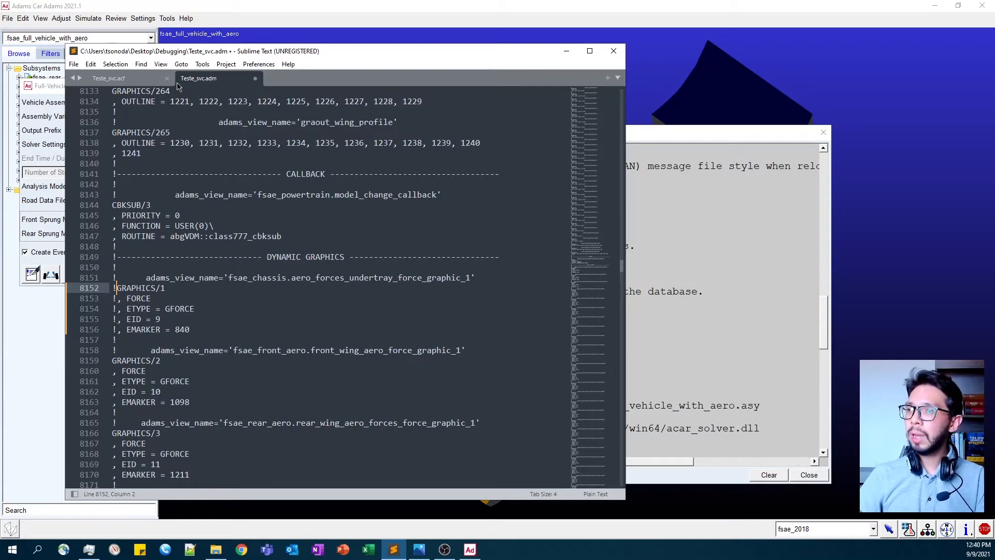
- Save Teste_svc.adm and select the commented-out GRAPHICS/1 lines for review
left_click(74, 64)
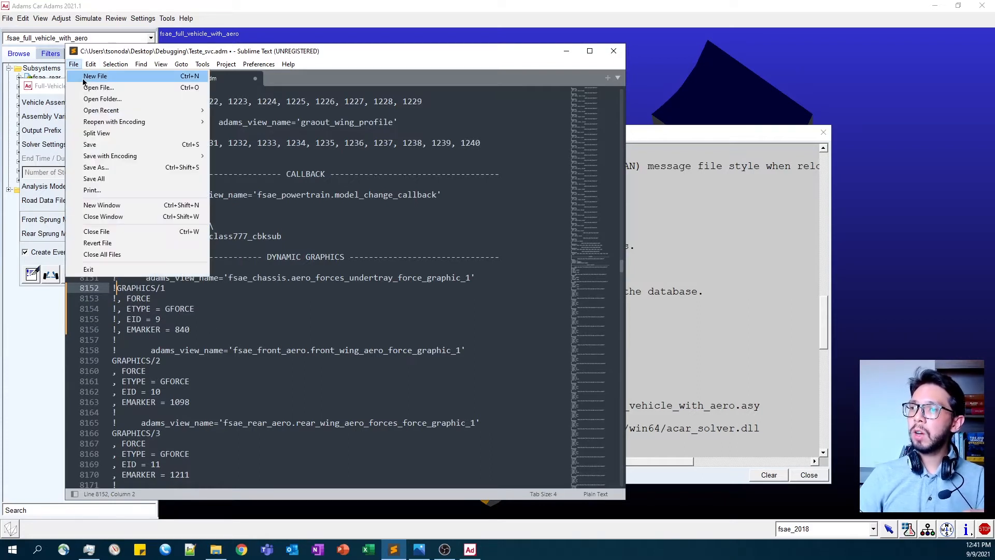
left_click(107, 144)
left_click_drag(190, 330, 97, 290)
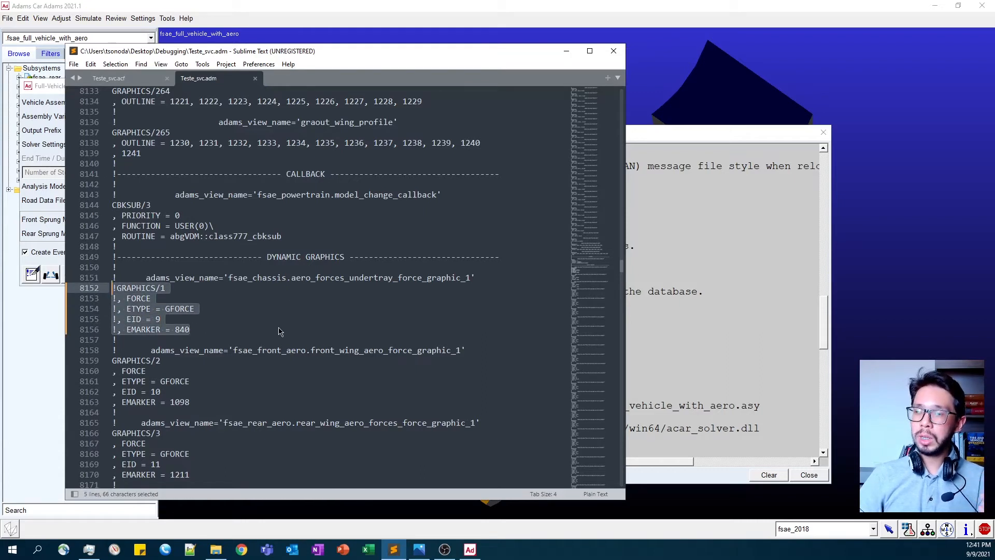
- Bring up the Debugging folder in File Explorer and open the Adams 2021.1 command prompt
left_click(216, 550)
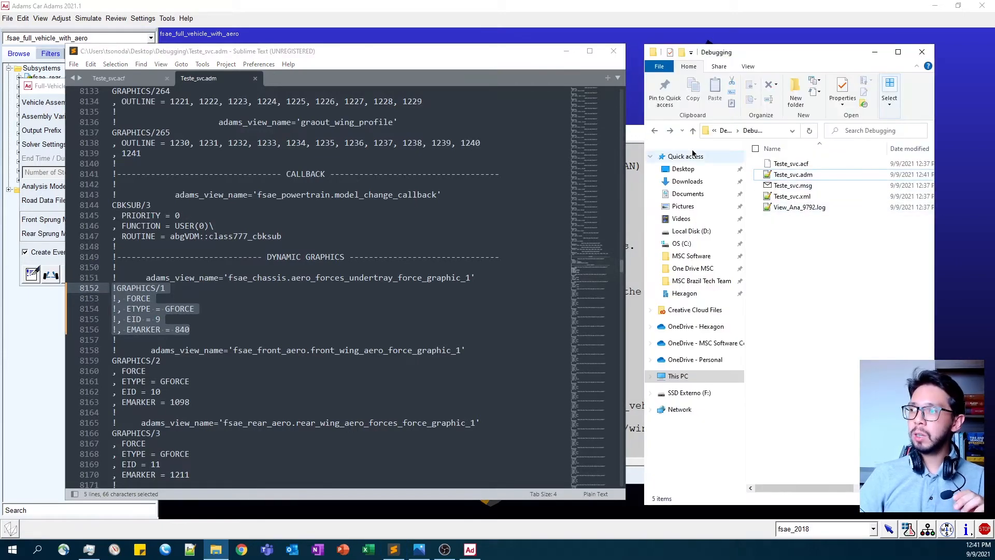
left_click(637, 143)
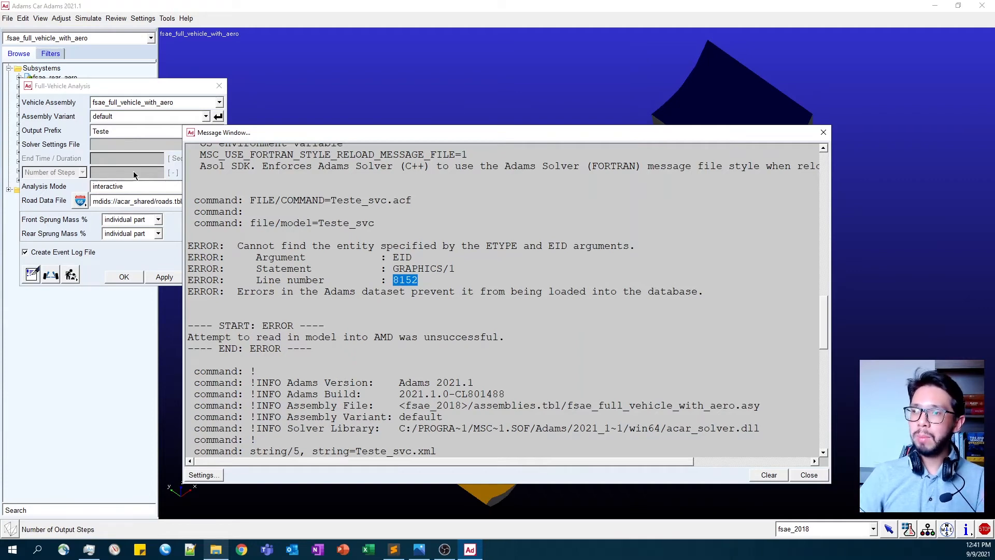
left_click(215, 550)
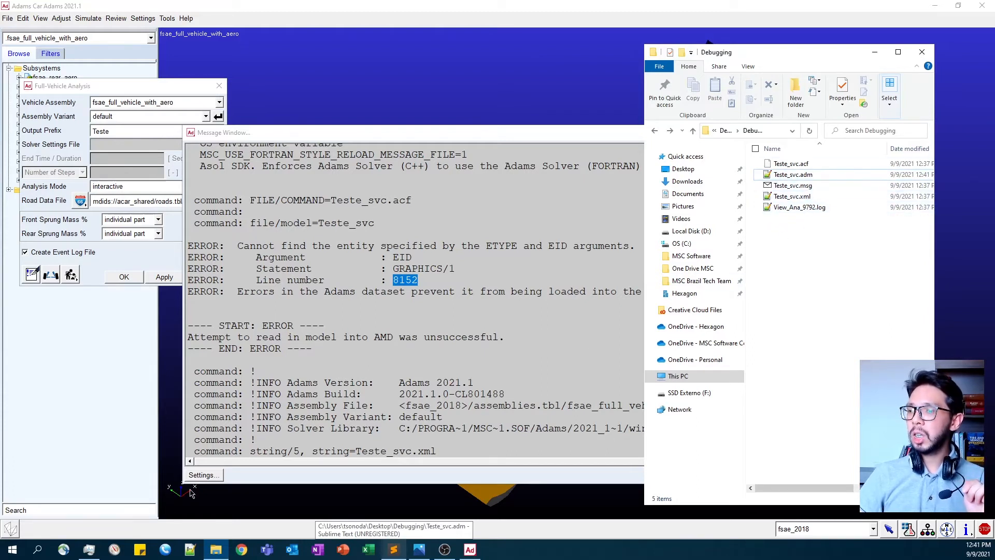
left_click(12, 549)
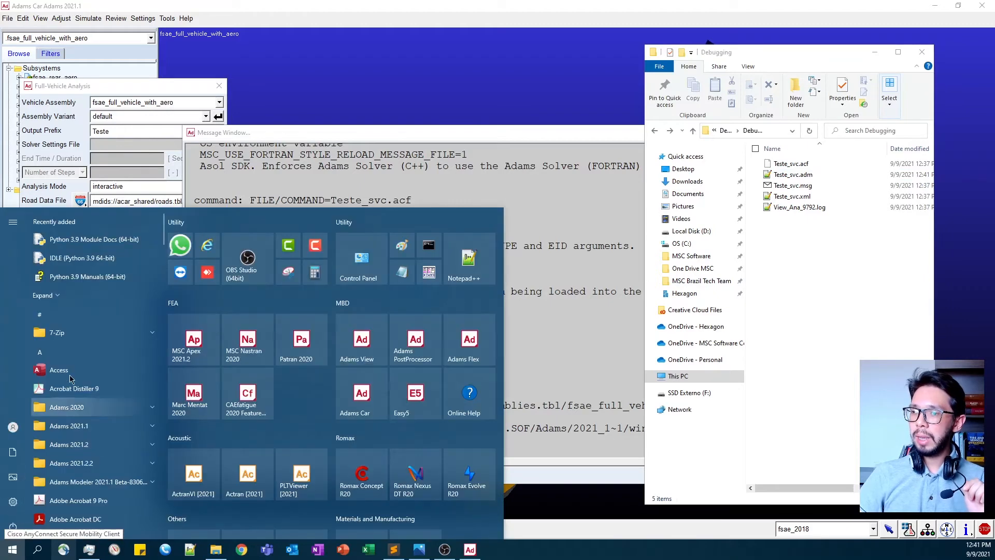
left_click(87, 428)
scroll(88, 425, "down", 3)
left_click(79, 395)
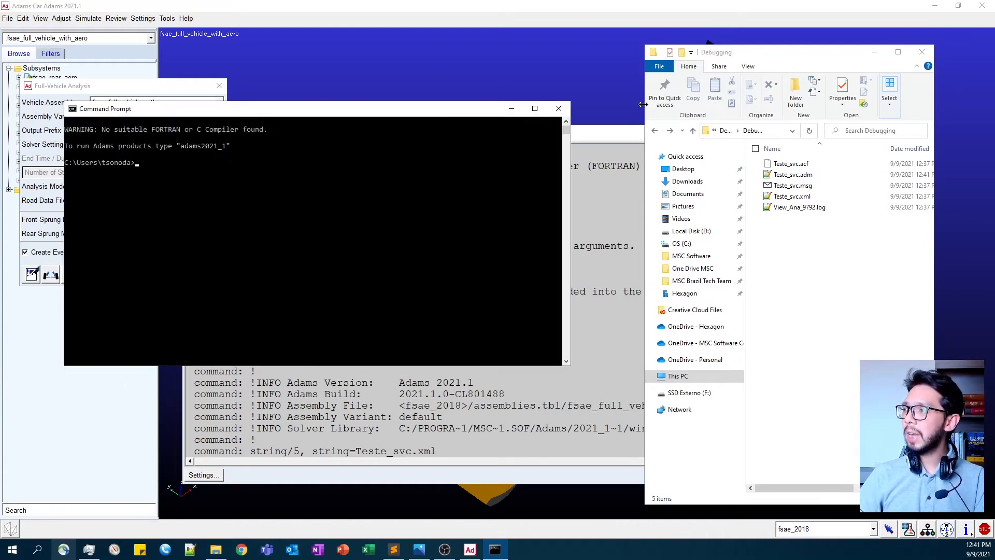
- Copy the Debugging folder's path from File Explorer and change the command prompt's directory to it with cd
left_click(772, 133)
key("ctrl+c")
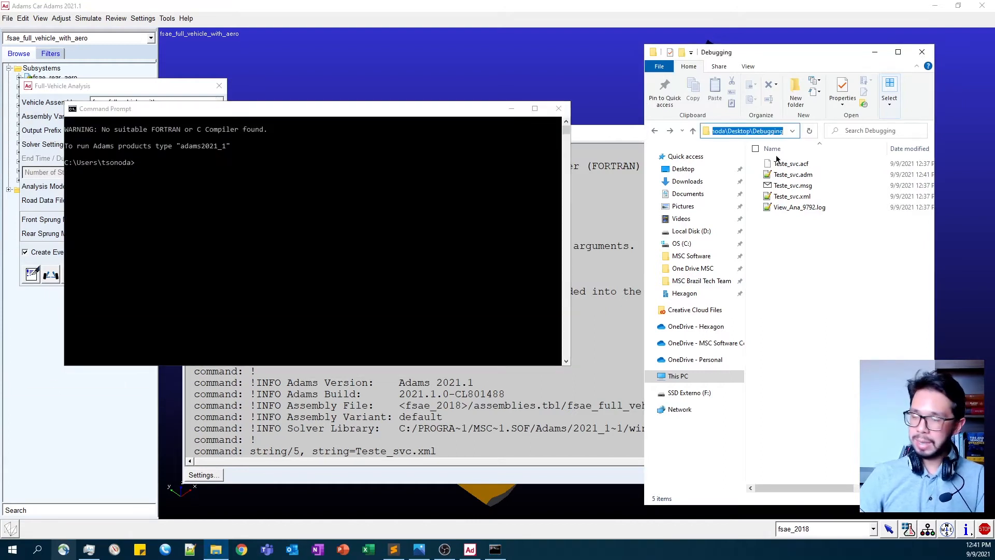
left_click(384, 200)
type("cd")
key("ctrl+v")
key("Return")
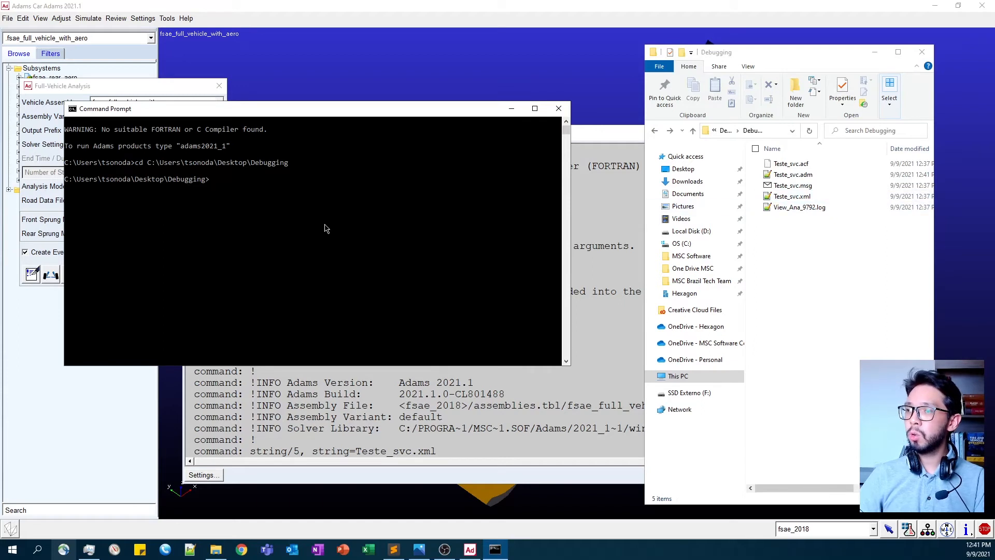
- Run adams2021_1 acar ru-solver with Teste_svc.acf as the command file and check the termination status
left_click_drag(181, 146, 226, 154)
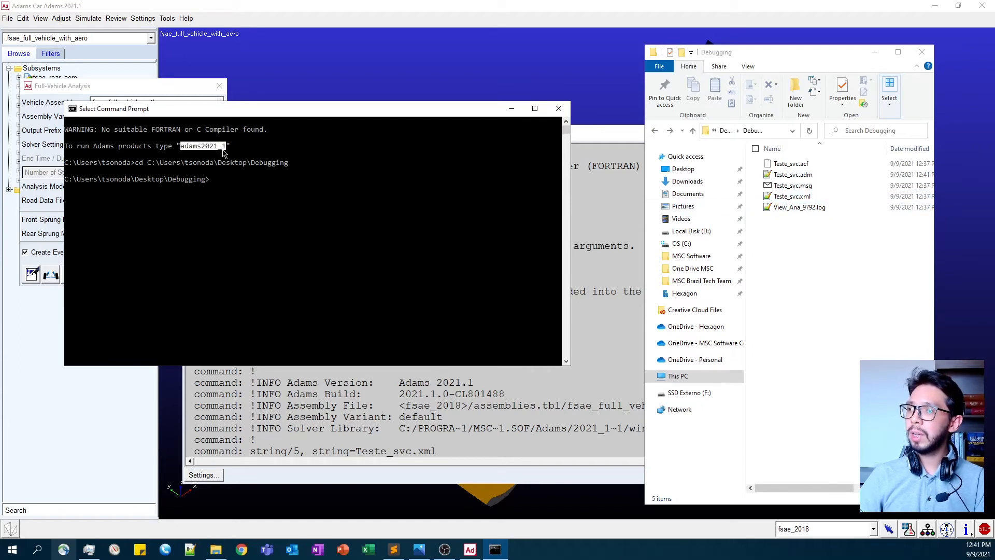
left_click(237, 187)
type("adams2021_1")
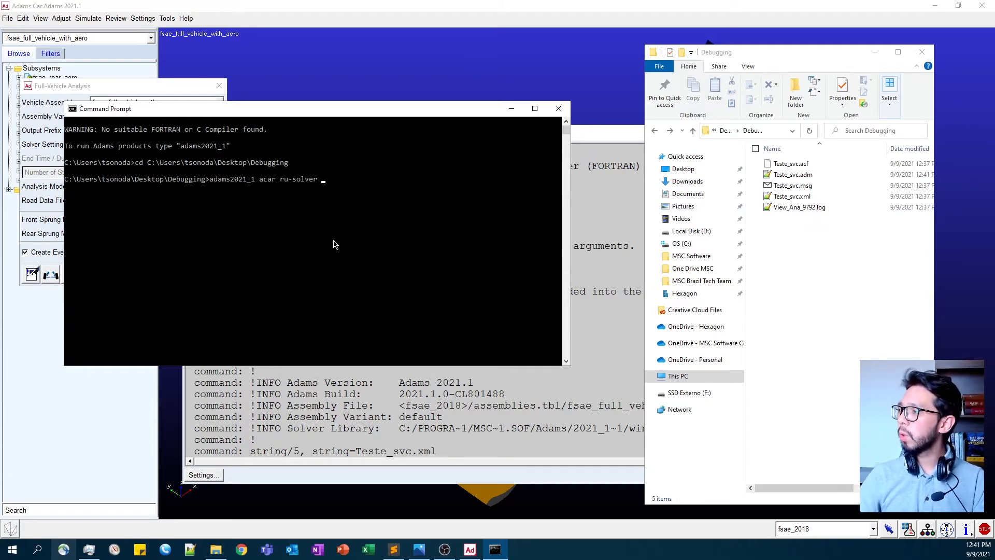
key("Return")
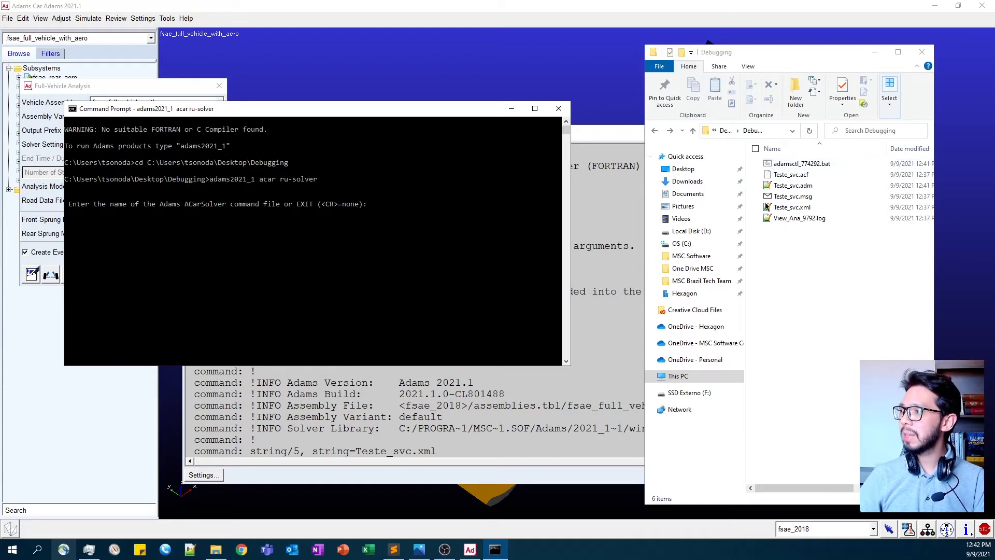
type("Teste_svc.acf")
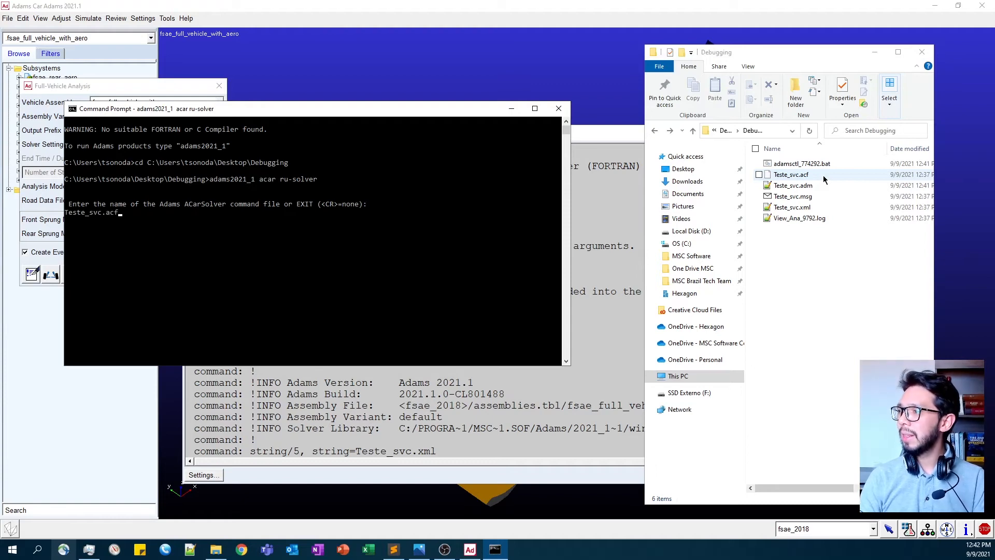
key("Return")
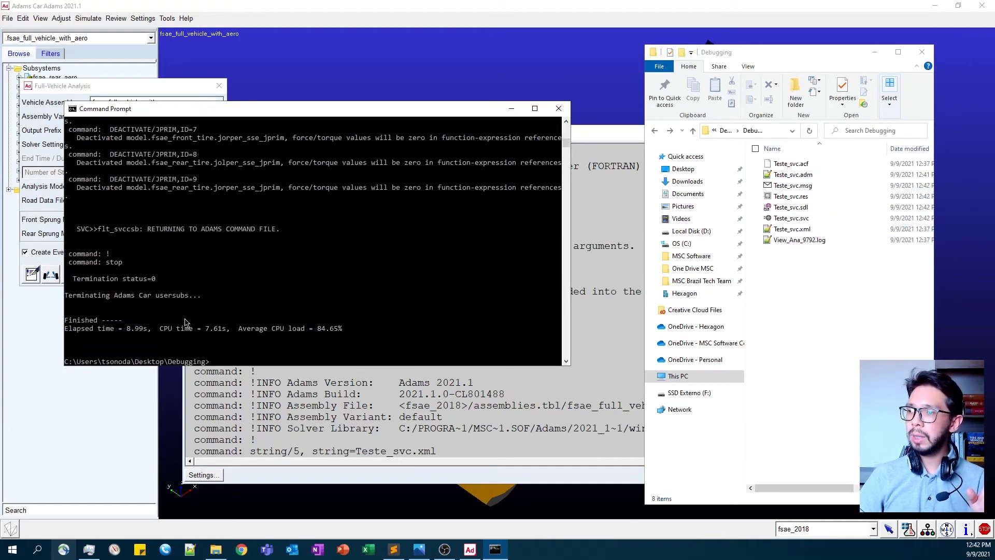
left_click_drag(74, 284, 155, 287)
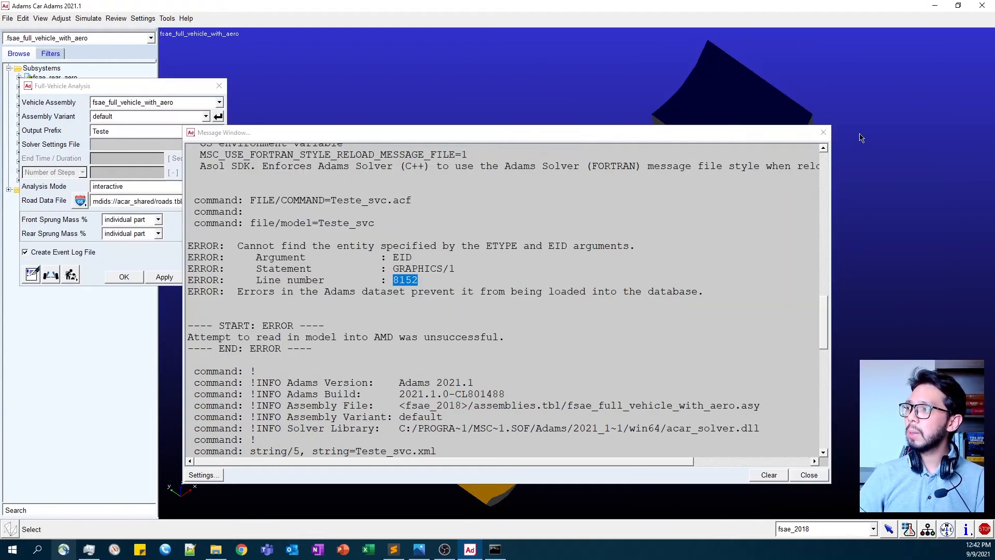
- Return to Adams Car, dismiss the message and full-vehicle analysis windows, and switch to Template Builder mode
left_click(824, 132)
left_click(220, 85)
left_click(167, 19)
left_click(210, 30)
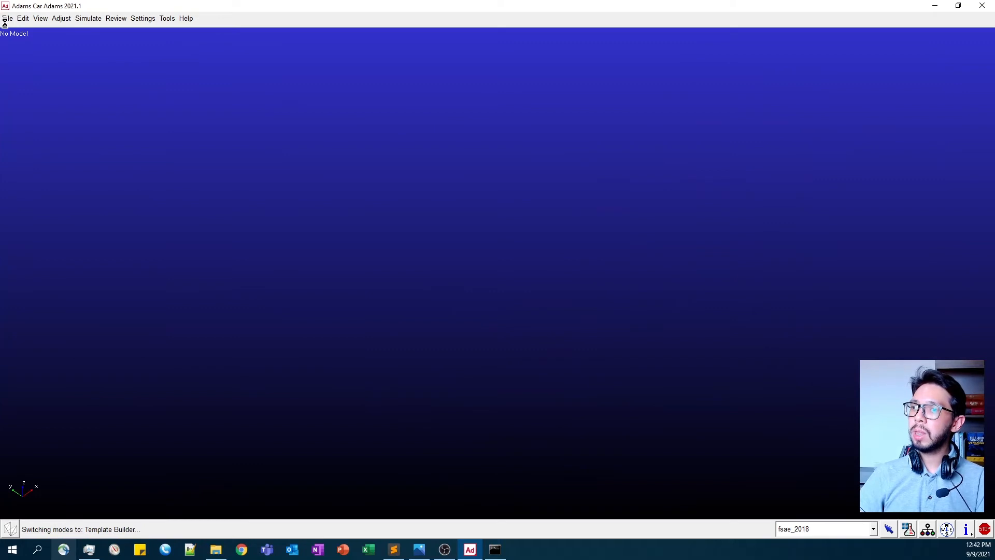
- Open the template _fsae_chassis.tpl from the fsae_2018 database
left_click(7, 18)
mouse_move(32, 43)
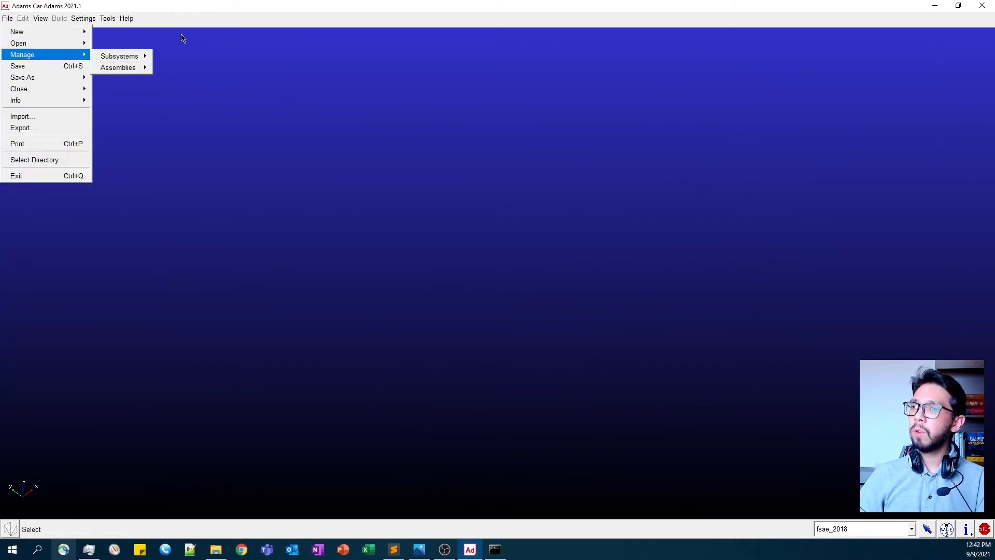
left_click(181, 38)
left_click(9, 20)
mouse_move(55, 43)
left_click(111, 43)
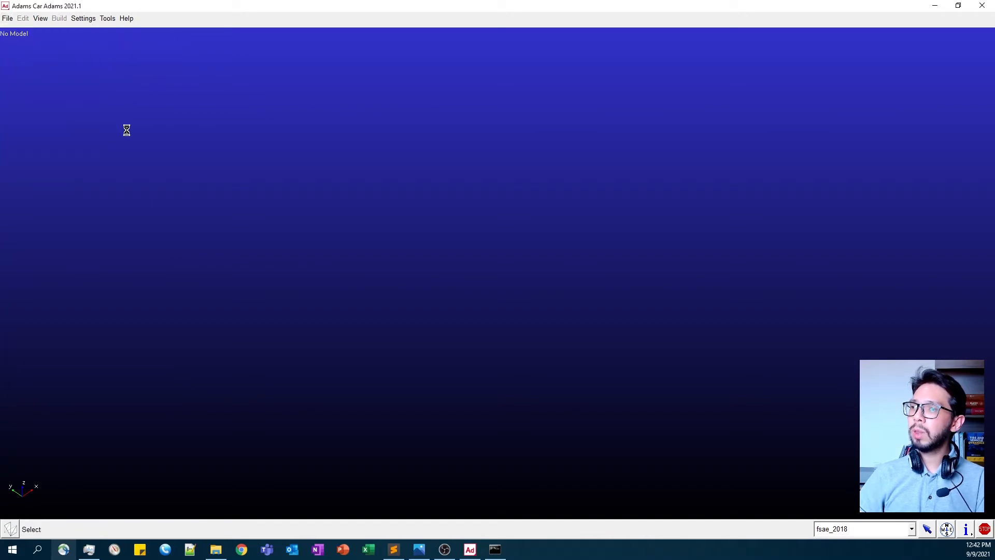
right_click(139, 120)
mouse_move(148, 125)
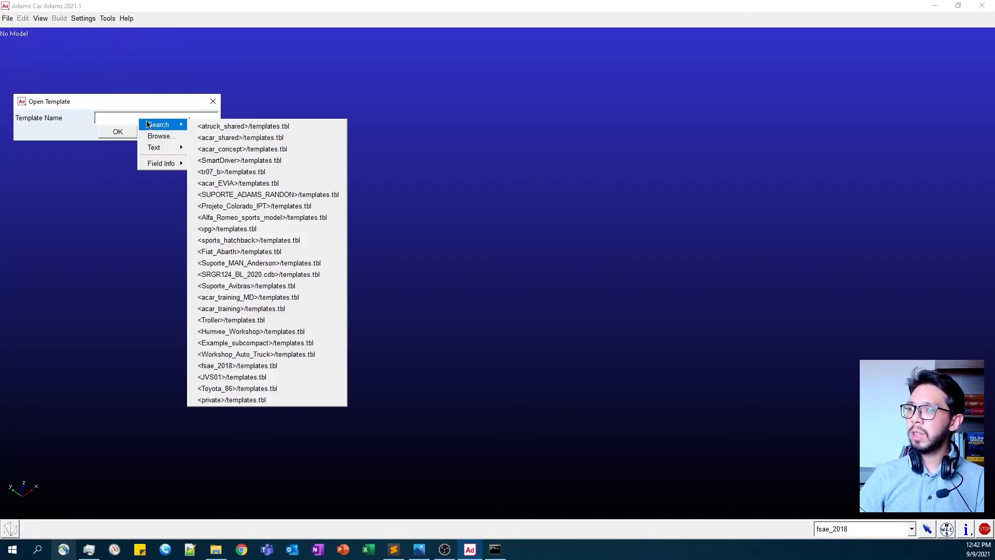
left_click(238, 365)
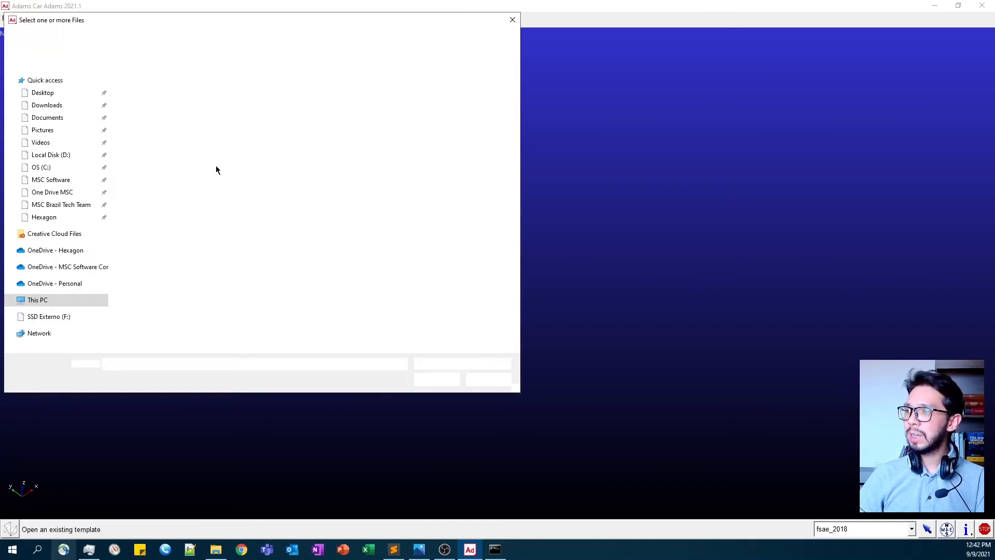
left_click(191, 128)
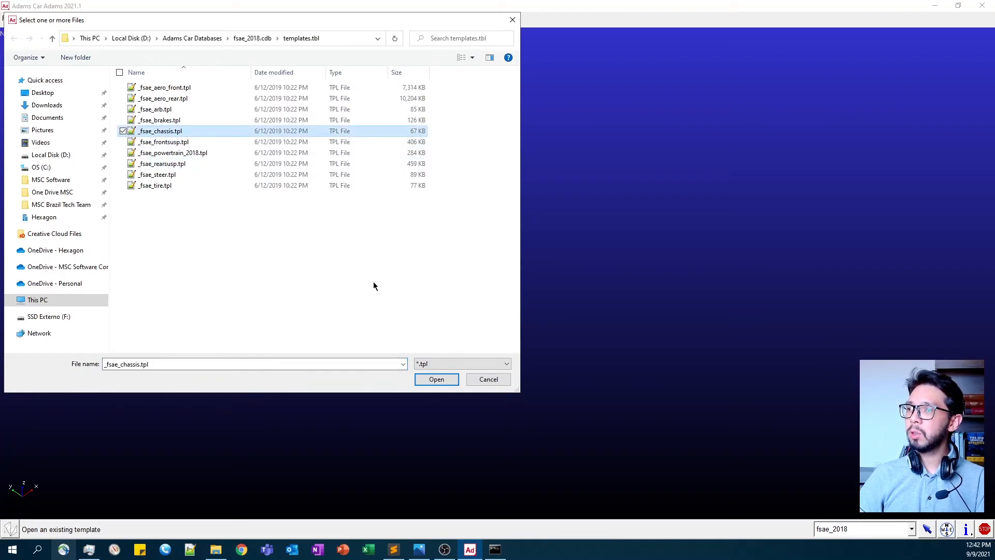
left_click(435, 377)
left_click(119, 132)
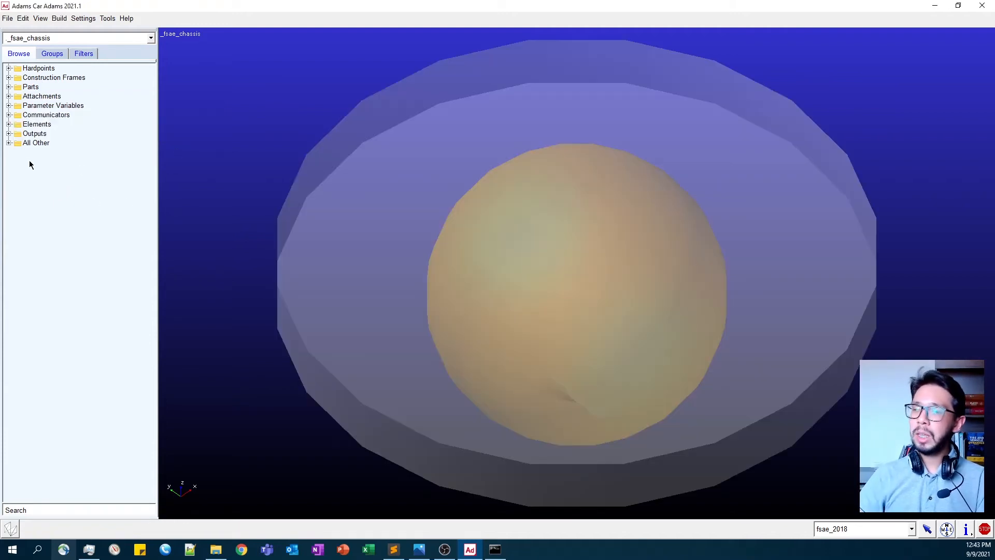
- Set the force display of the chassis general force aero_forces_undertray to None
left_click(9, 143)
left_click(18, 152)
left_click(53, 162)
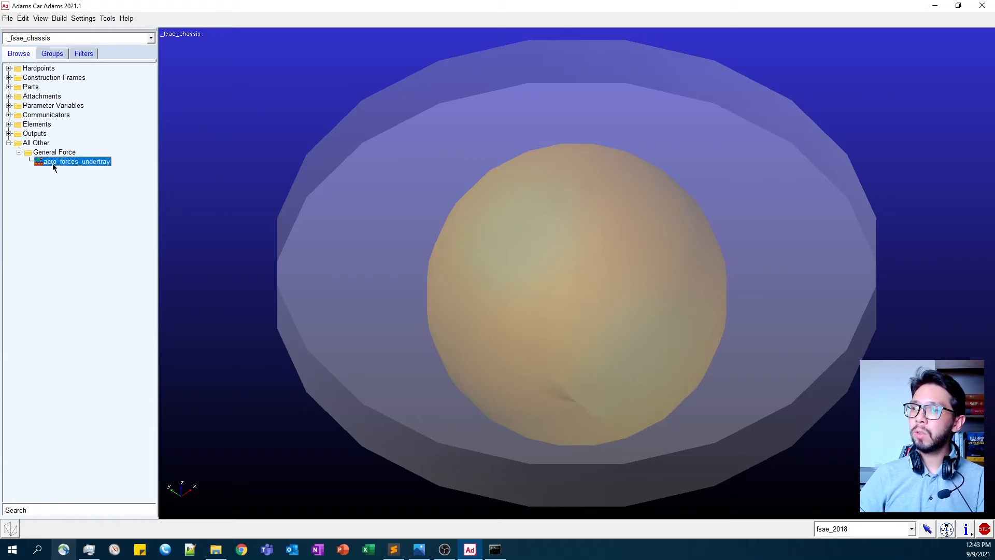
double_click(64, 162)
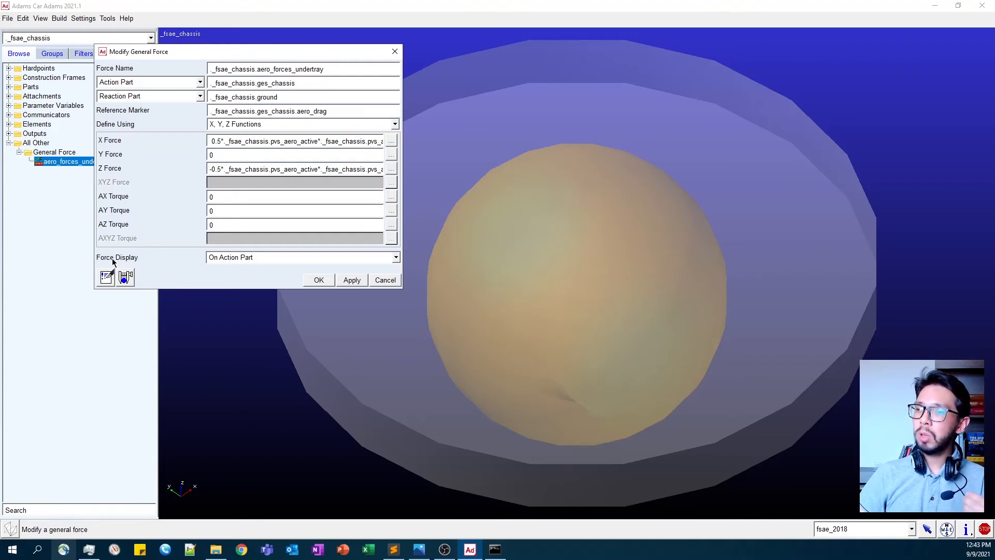
left_click(236, 259)
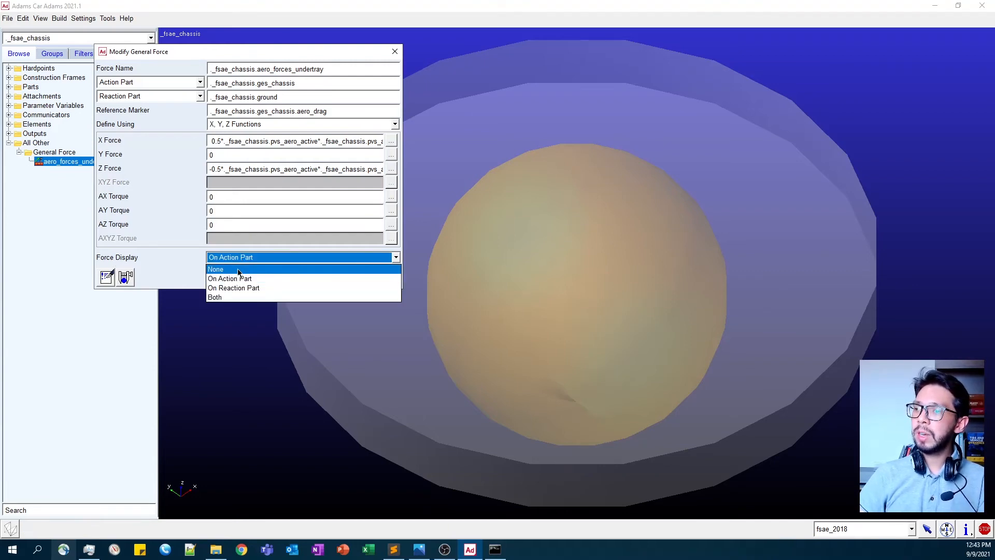
left_click(270, 269)
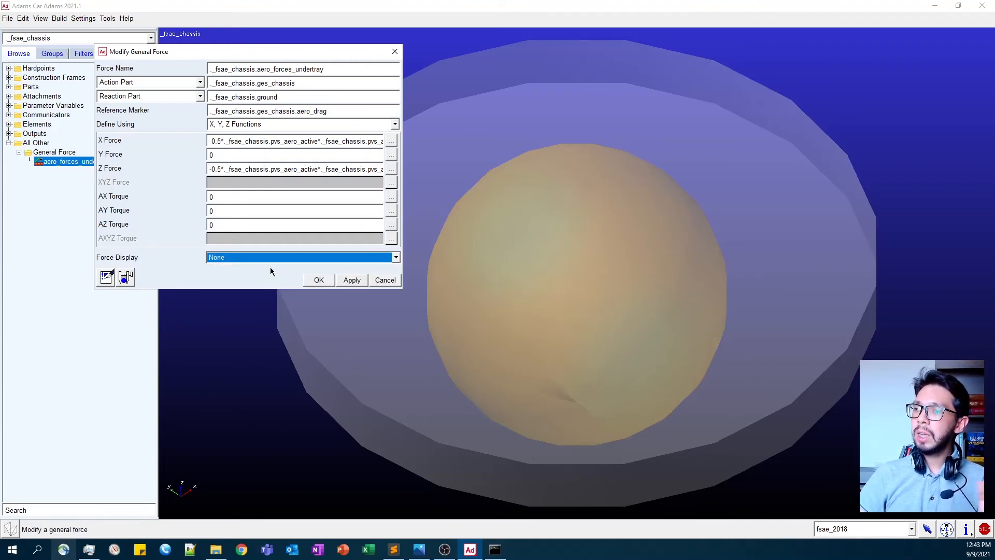
left_click(319, 280)
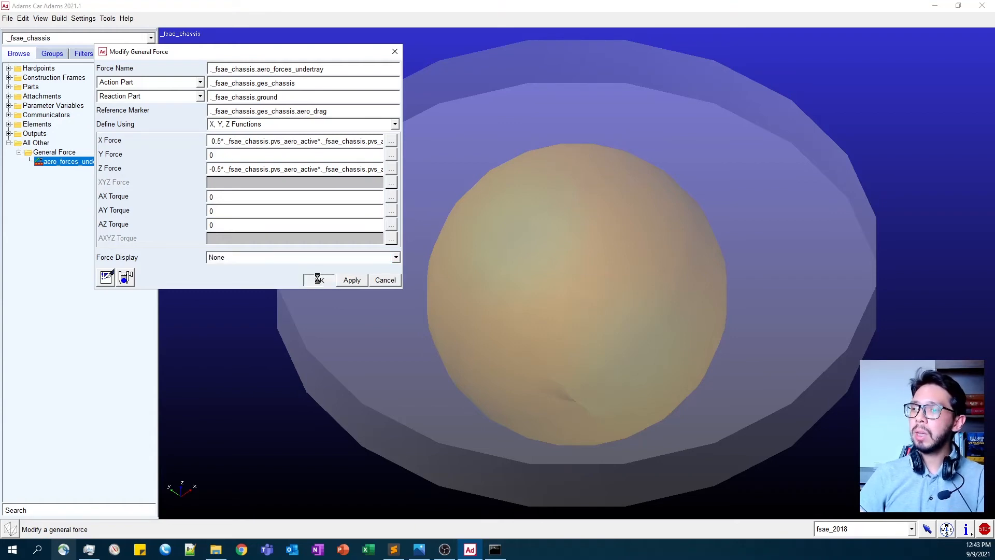
- Switch back to the standard Adams Car interface and close the fsae_full_vehicle_with_aero assembly
left_click(113, 19)
left_click(120, 32)
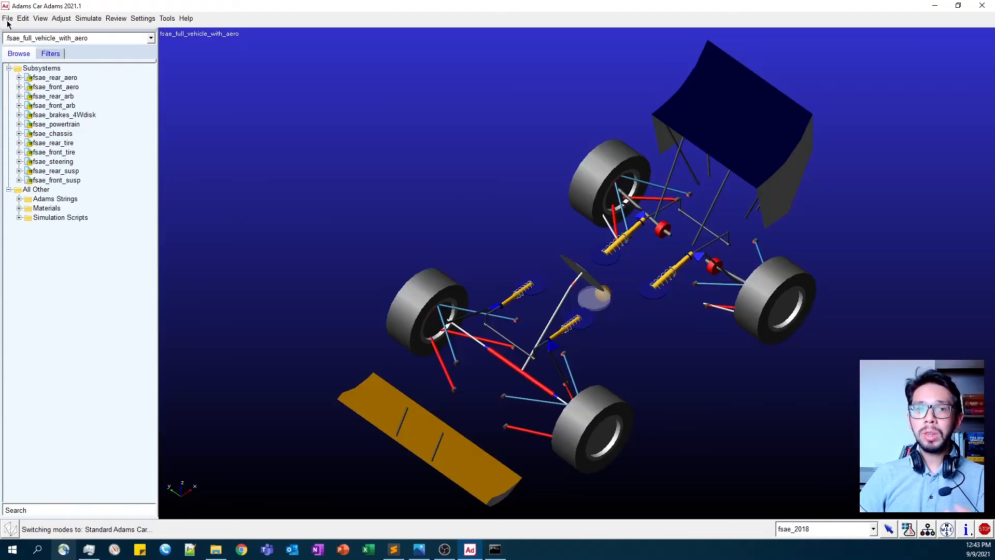
left_click(8, 19)
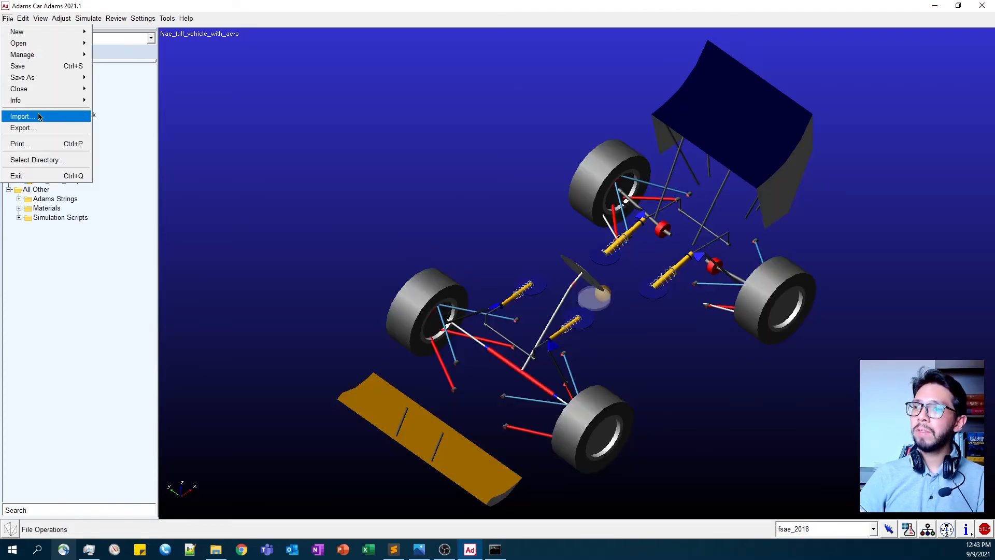
mouse_move(24, 89)
left_click(105, 100)
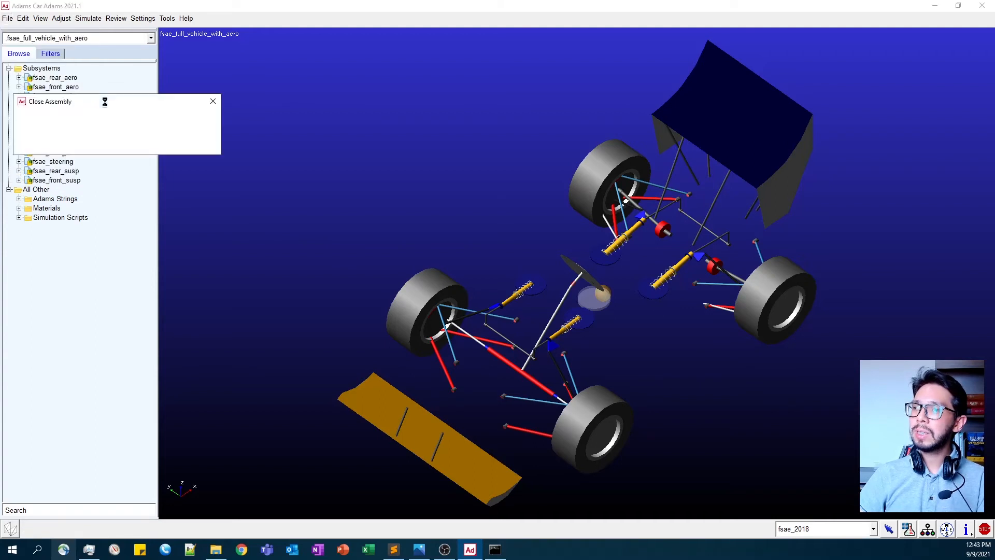
left_click(113, 145)
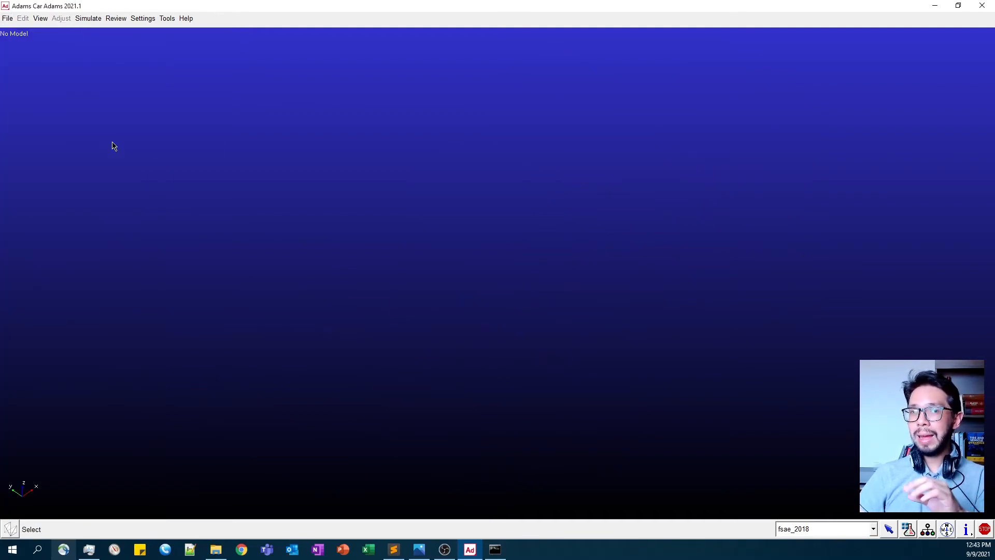
- Reopen the fsae_full_vehicle_with_aero assembly from the fsae_2018 database, using the templates already in memory for all subsystems
left_click(8, 18)
mouse_move(18, 43)
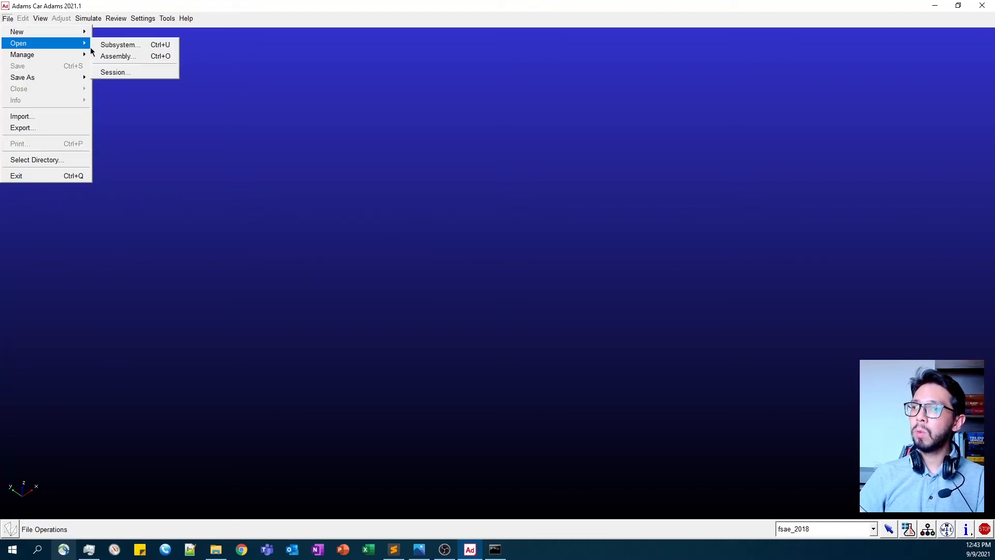
left_click(112, 56)
right_click(145, 118)
mouse_move(154, 123)
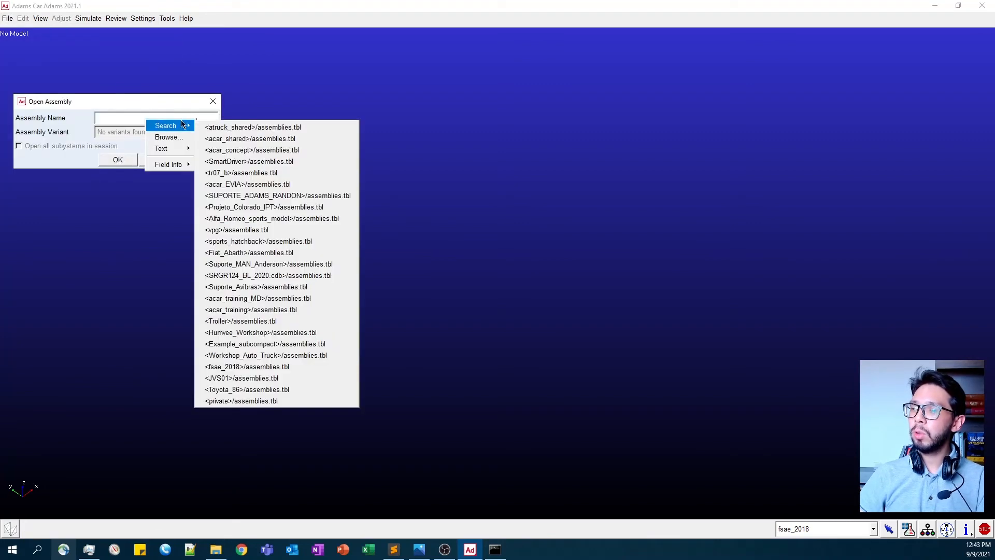
left_click(235, 365)
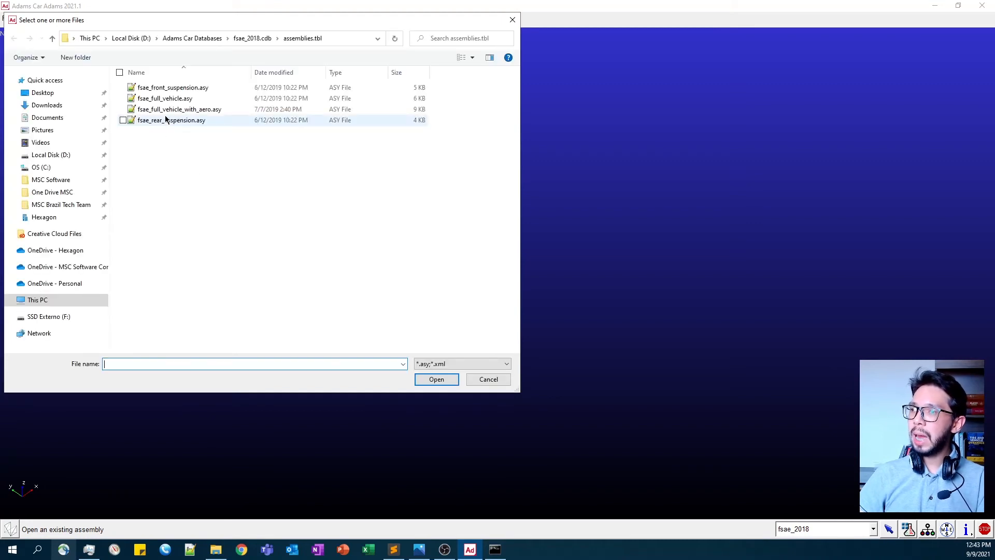
left_click(171, 110)
left_click(433, 380)
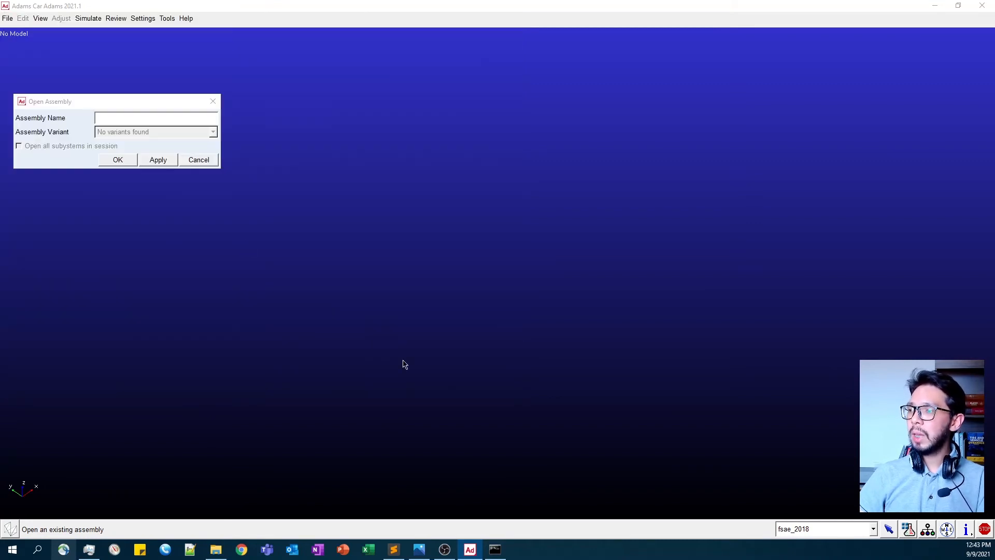
left_click(124, 160)
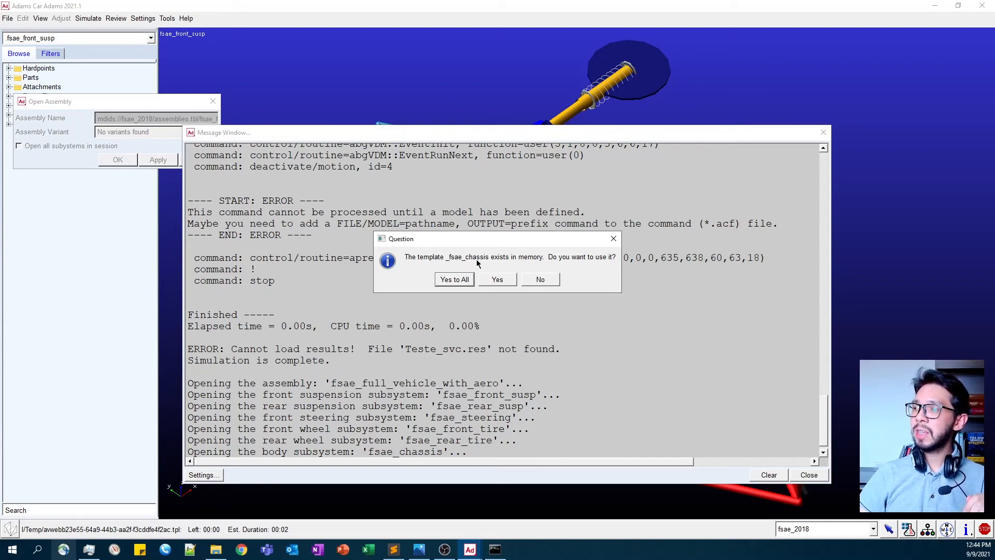
left_click(455, 280)
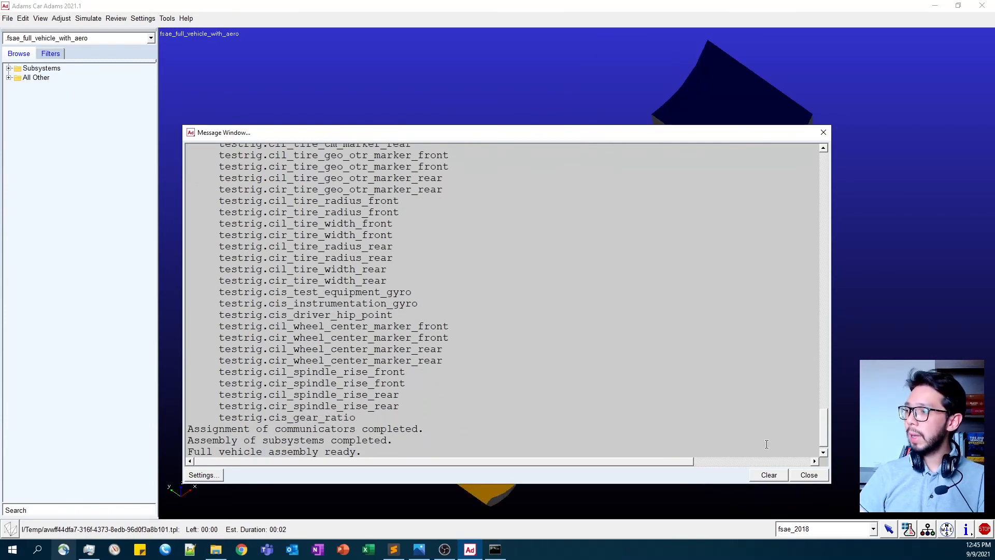
left_click(807, 475)
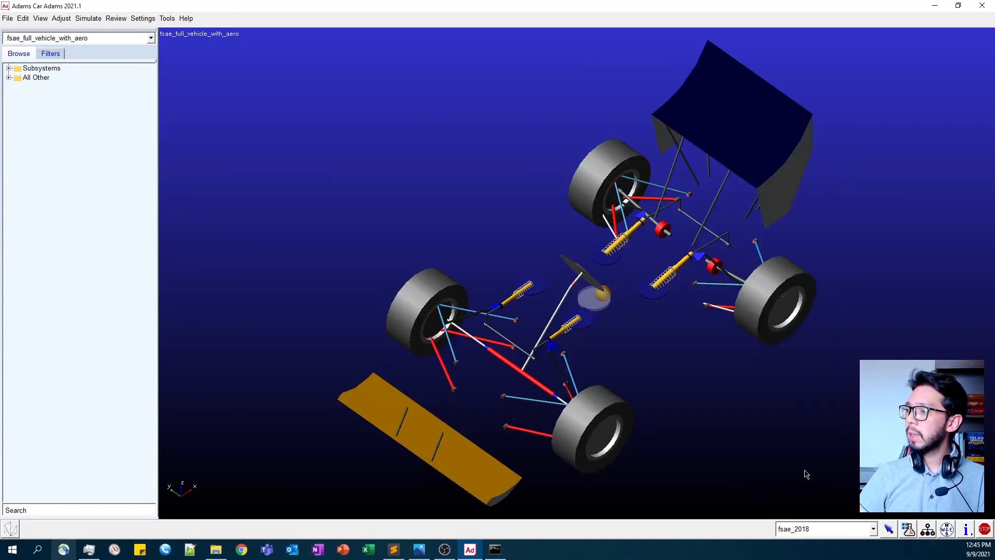
- Run the Teste_svc event interactively from the Event Browser and check its termination status
left_click(908, 529)
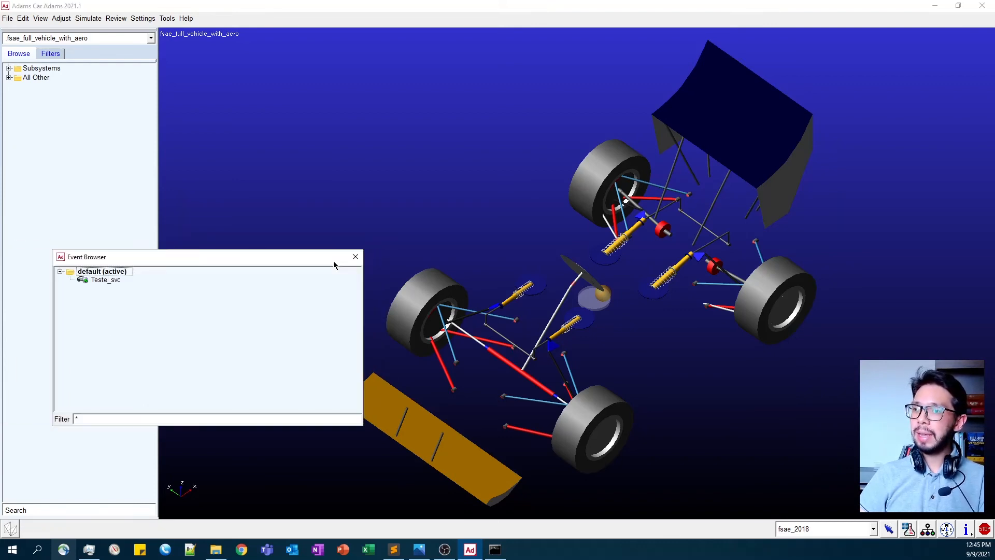
right_click(107, 280)
mouse_move(124, 283)
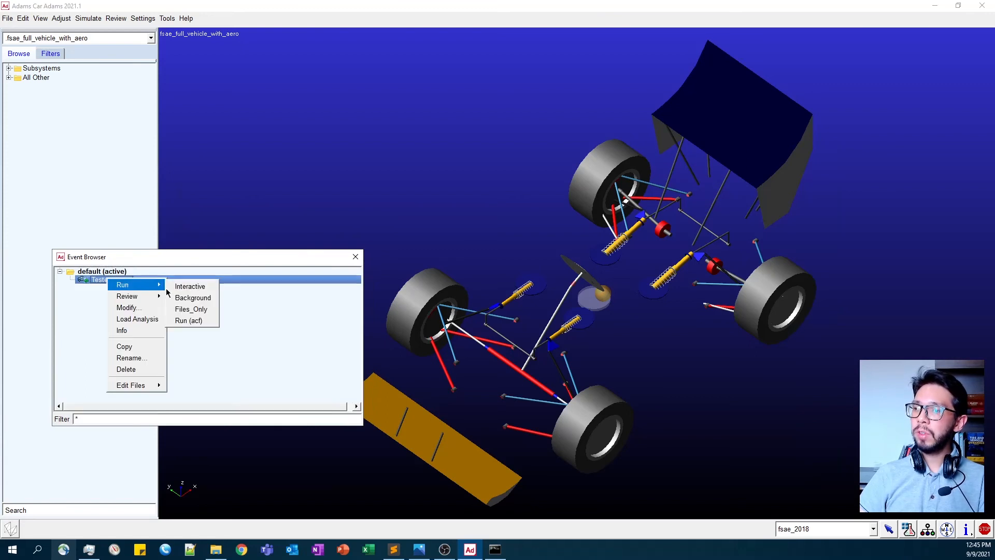
left_click(186, 285)
left_click(519, 280)
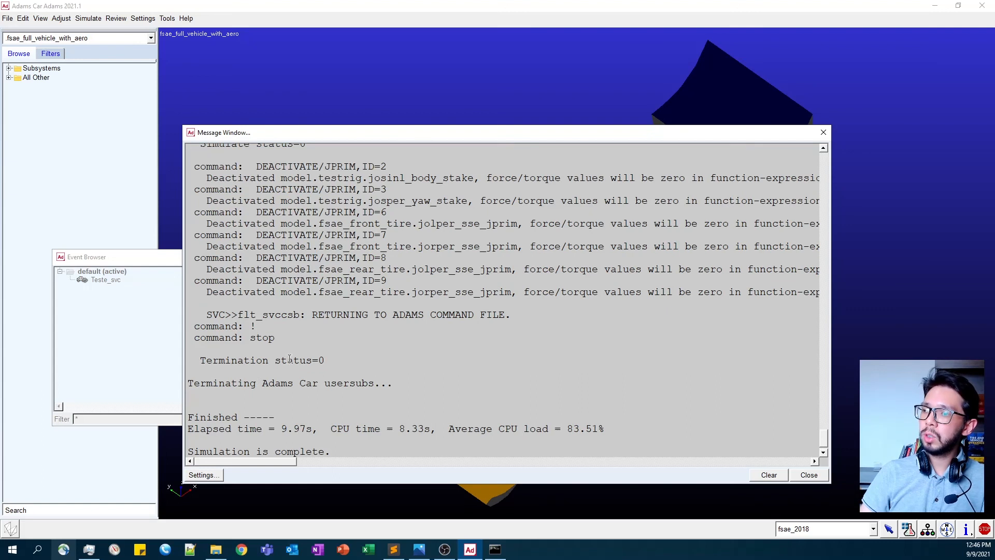
left_click_drag(281, 361, 327, 361)
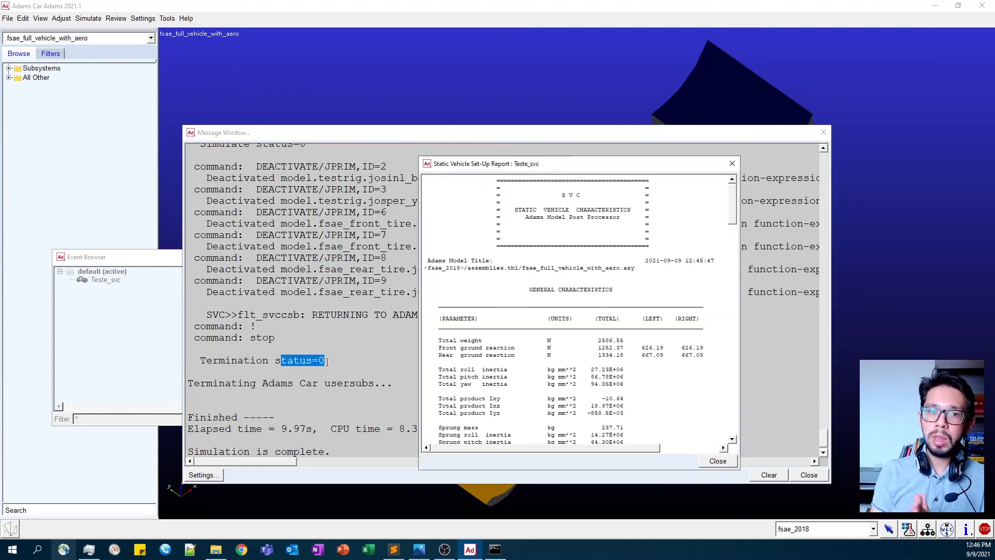